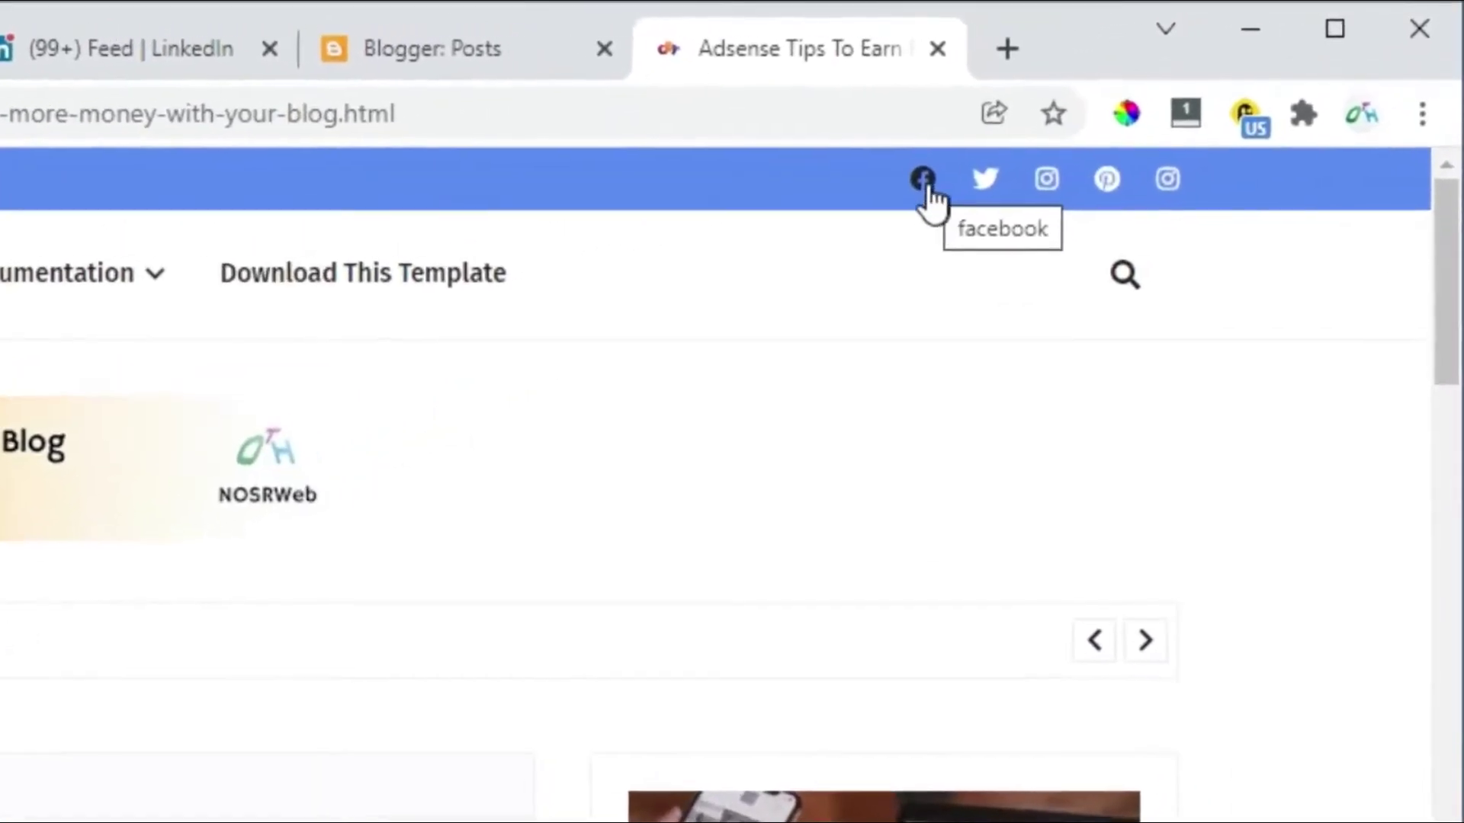
Confirm the blog's Facebook icon leads to Soratemplates, then find the Social Top gadget in Layout
click(923, 183)
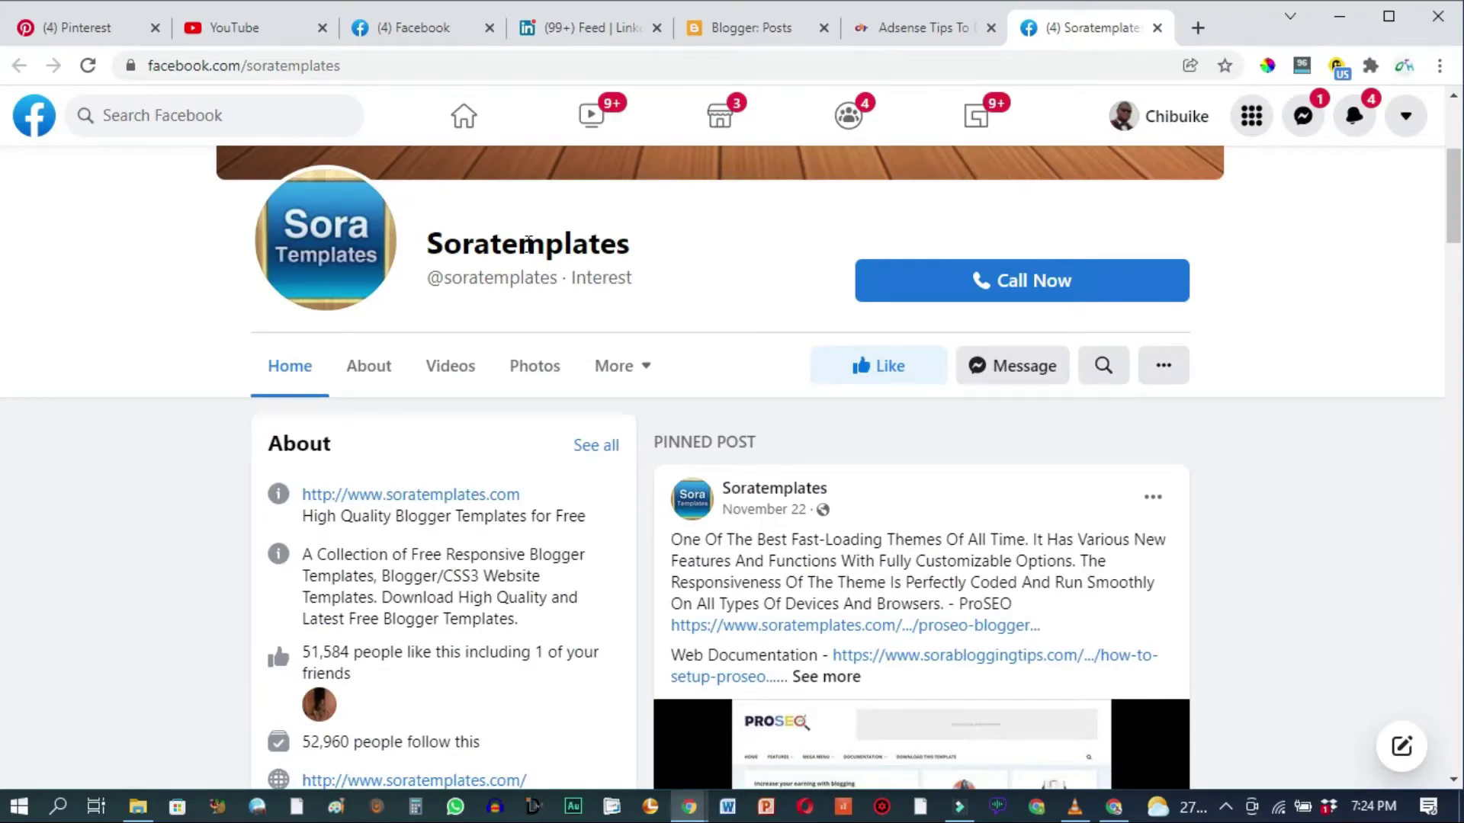
key(ctrl+w)
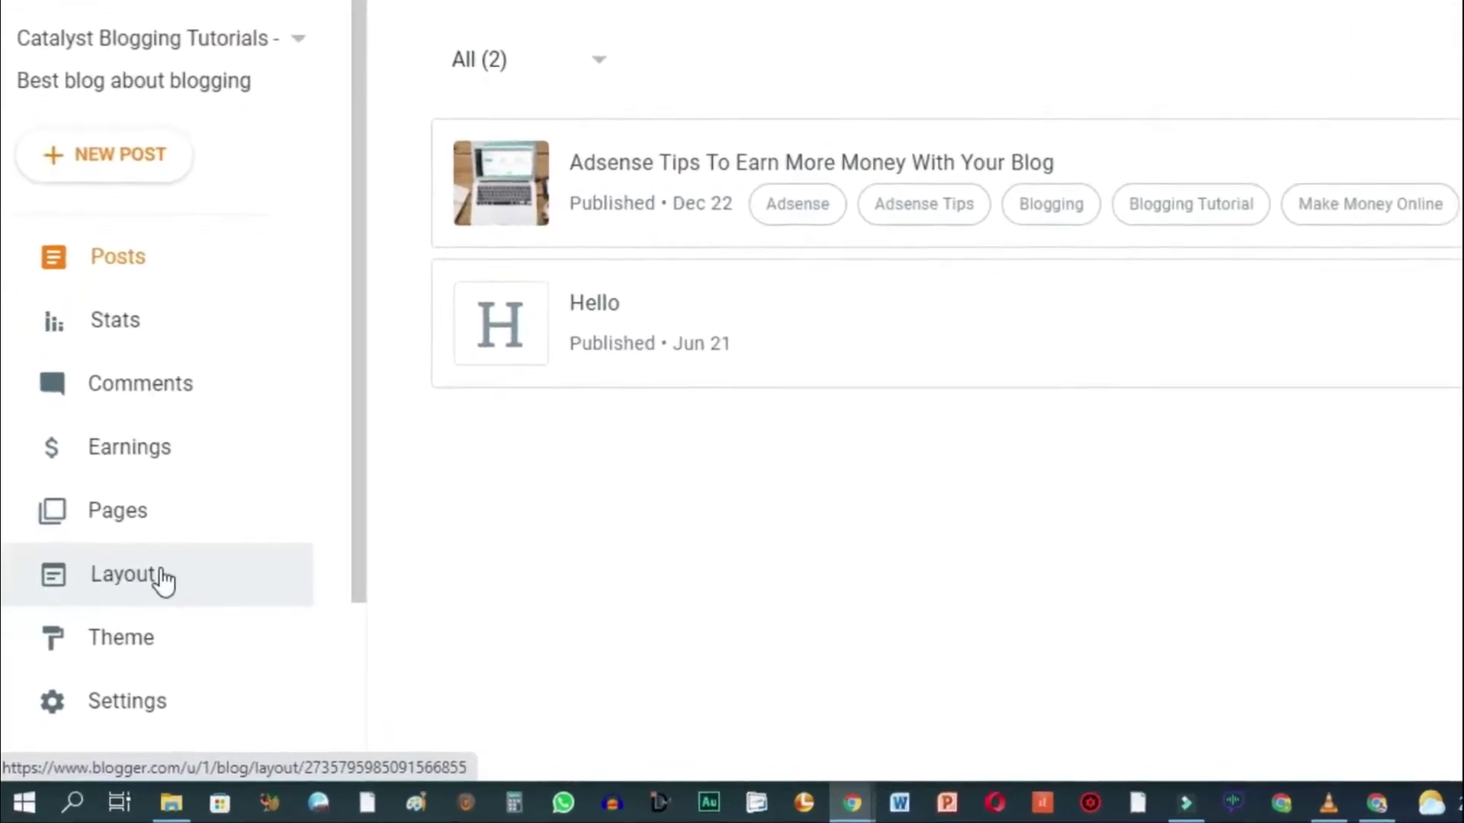
click(204, 548)
scroll(1459, 340, down, 3)
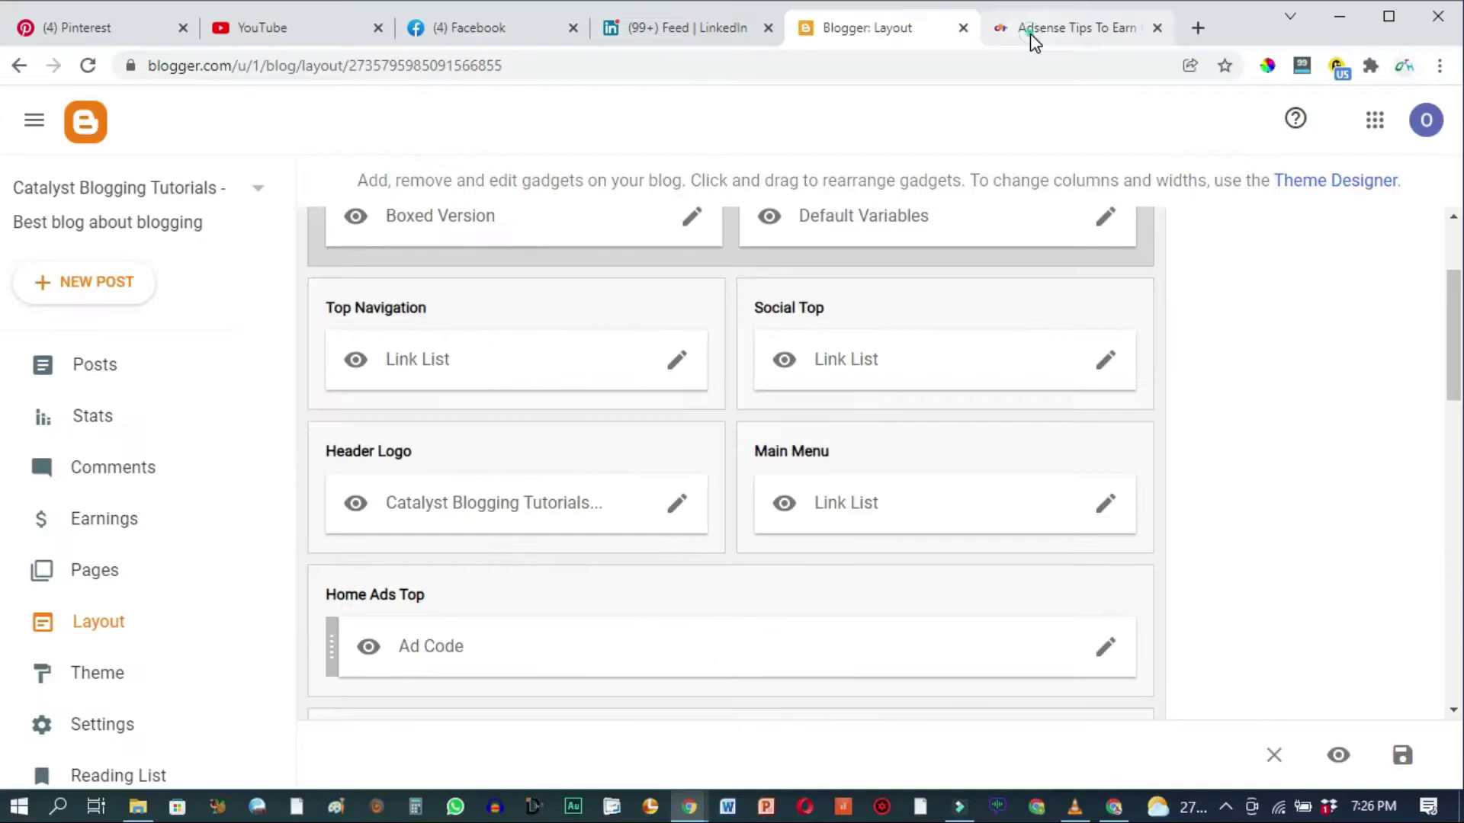
click(1037, 30)
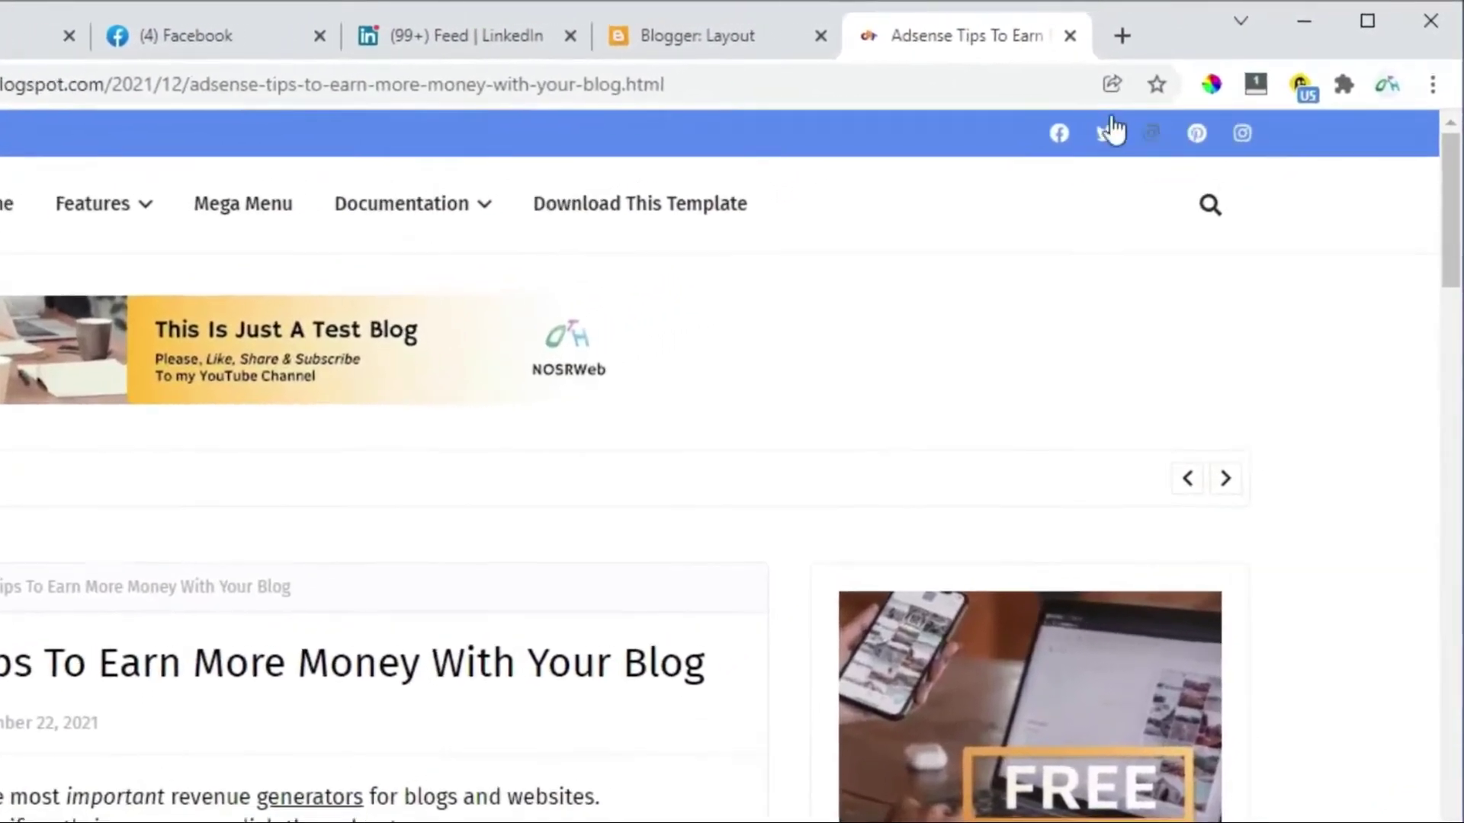
click(590, 41)
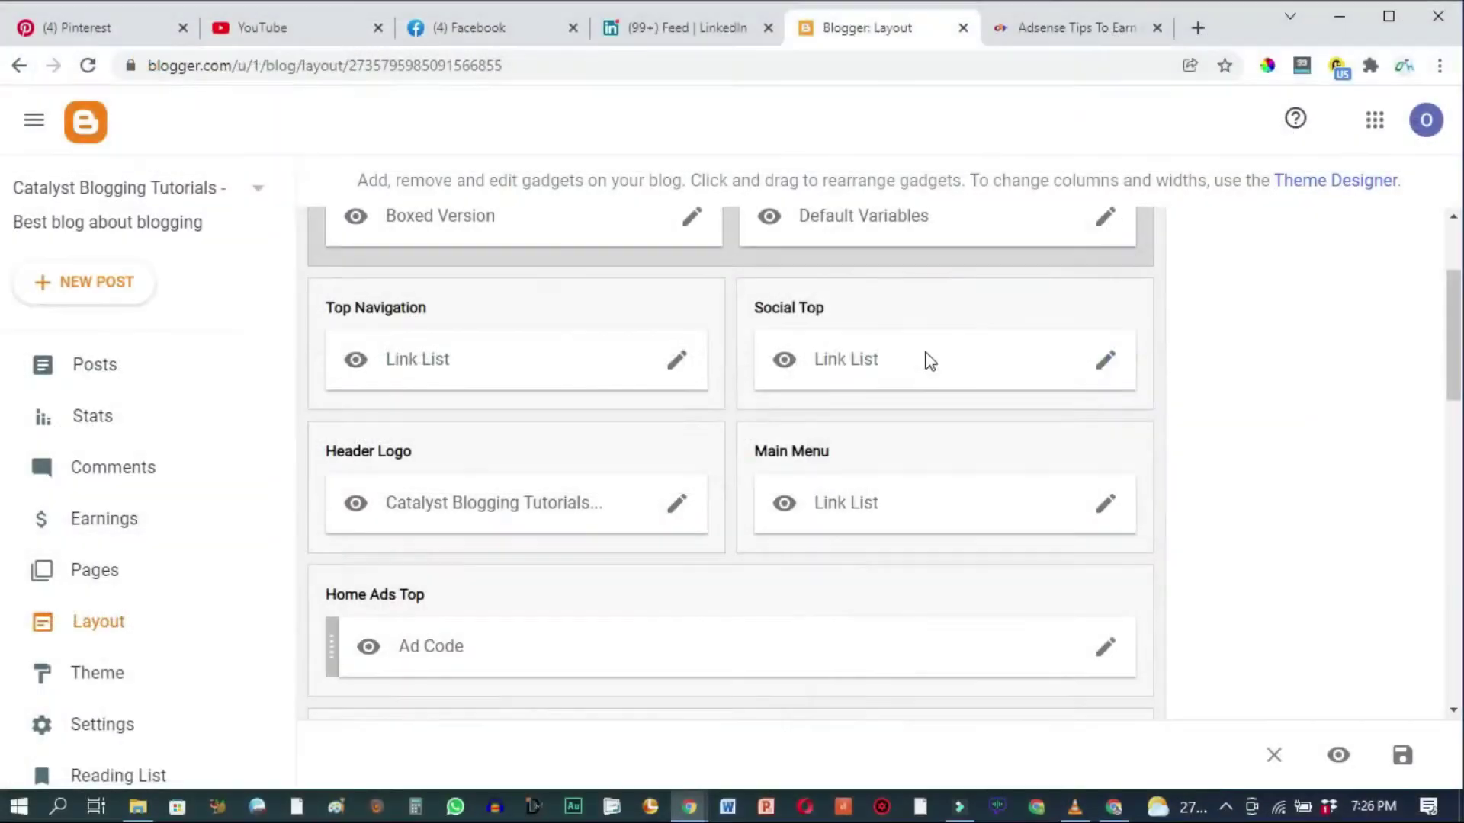
Open the Social Top Link List settings and scroll to its last link items
click(1107, 363)
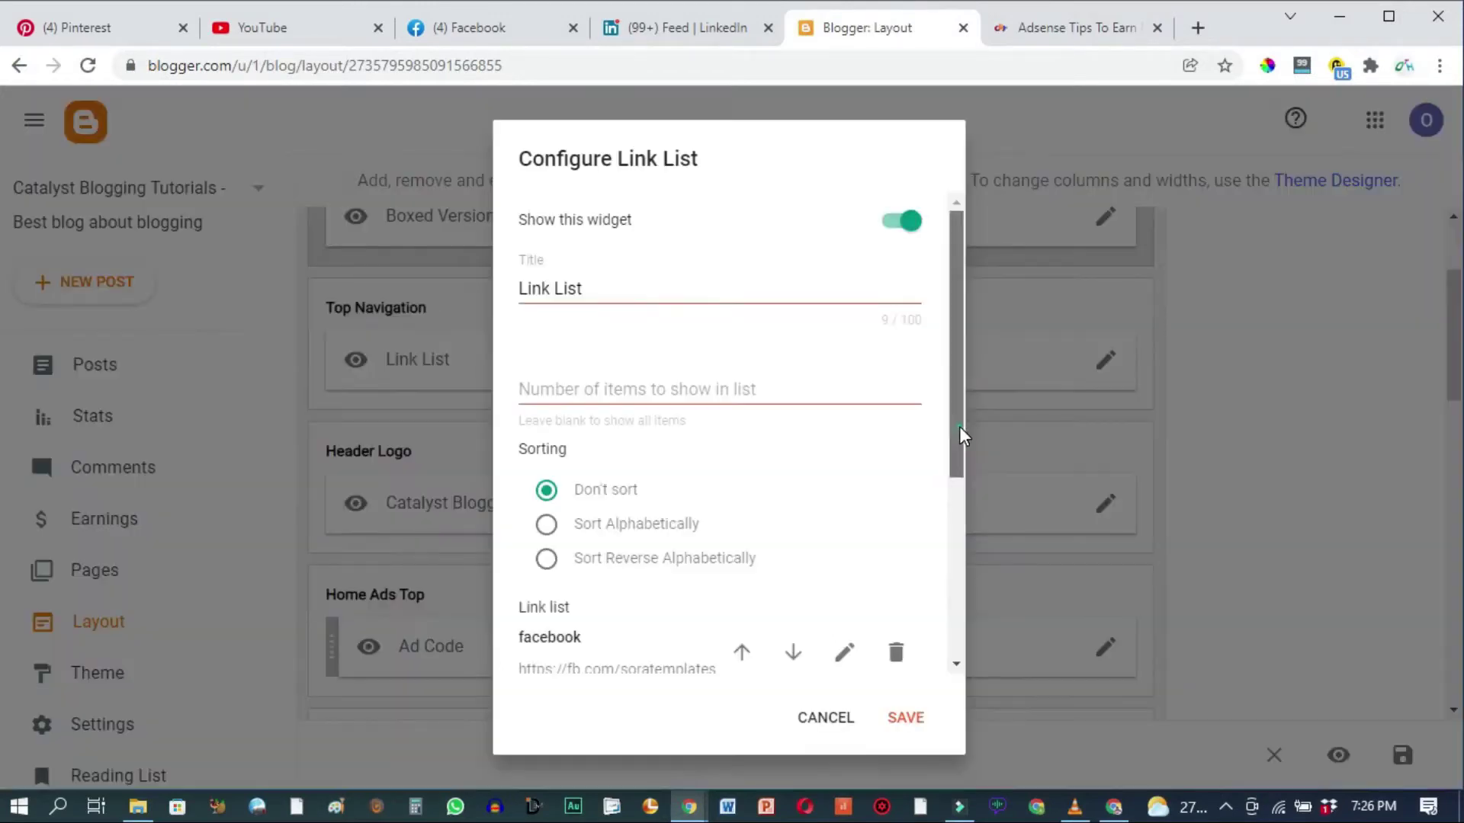
drag(959, 427, 962, 538)
scroll(959, 541, down, 2)
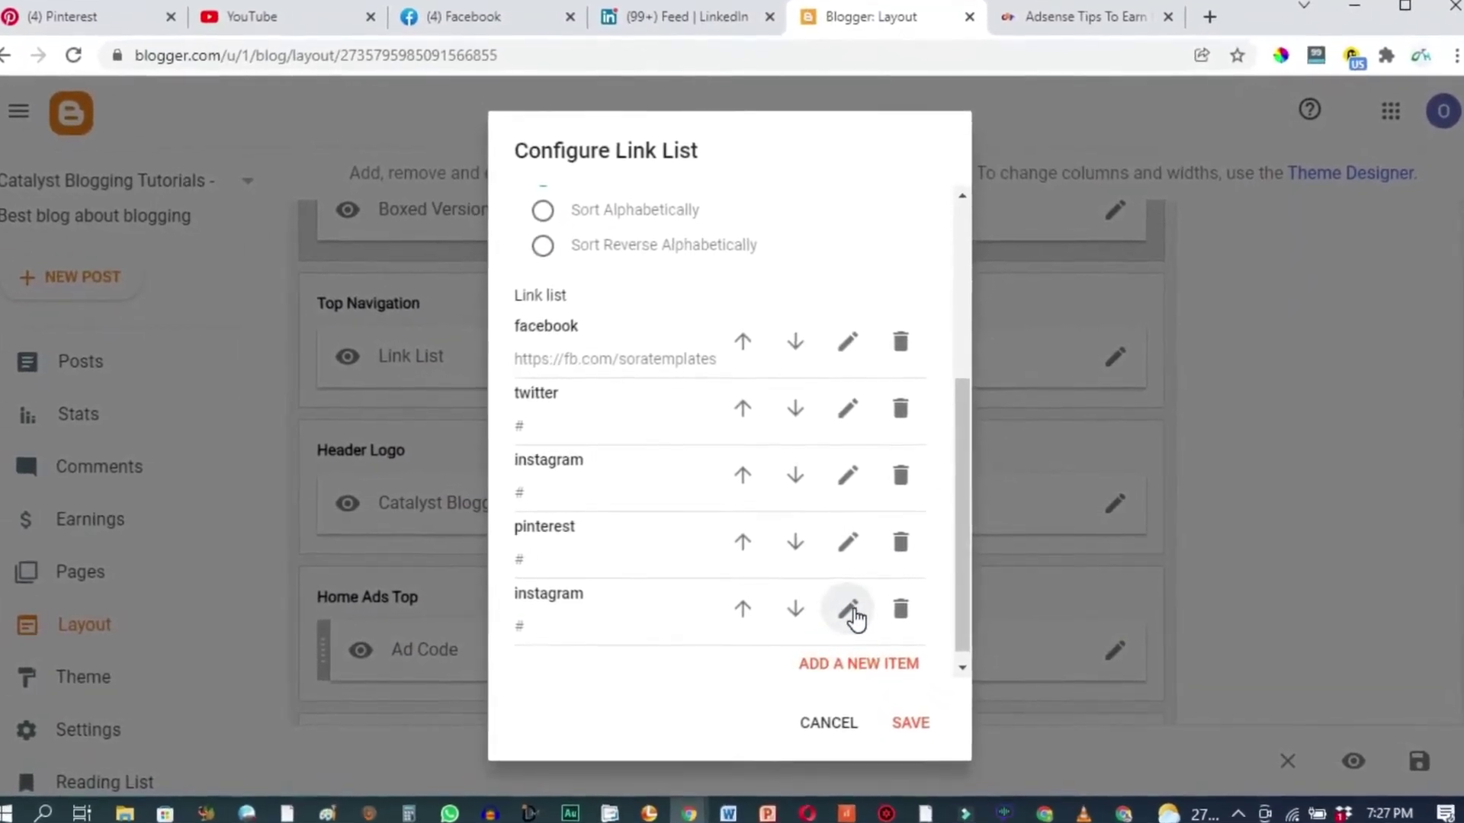
Rename the second instagram item to 'youtube' and remove the '#' from its Site URL
click(848, 609)
key(BackSpace)
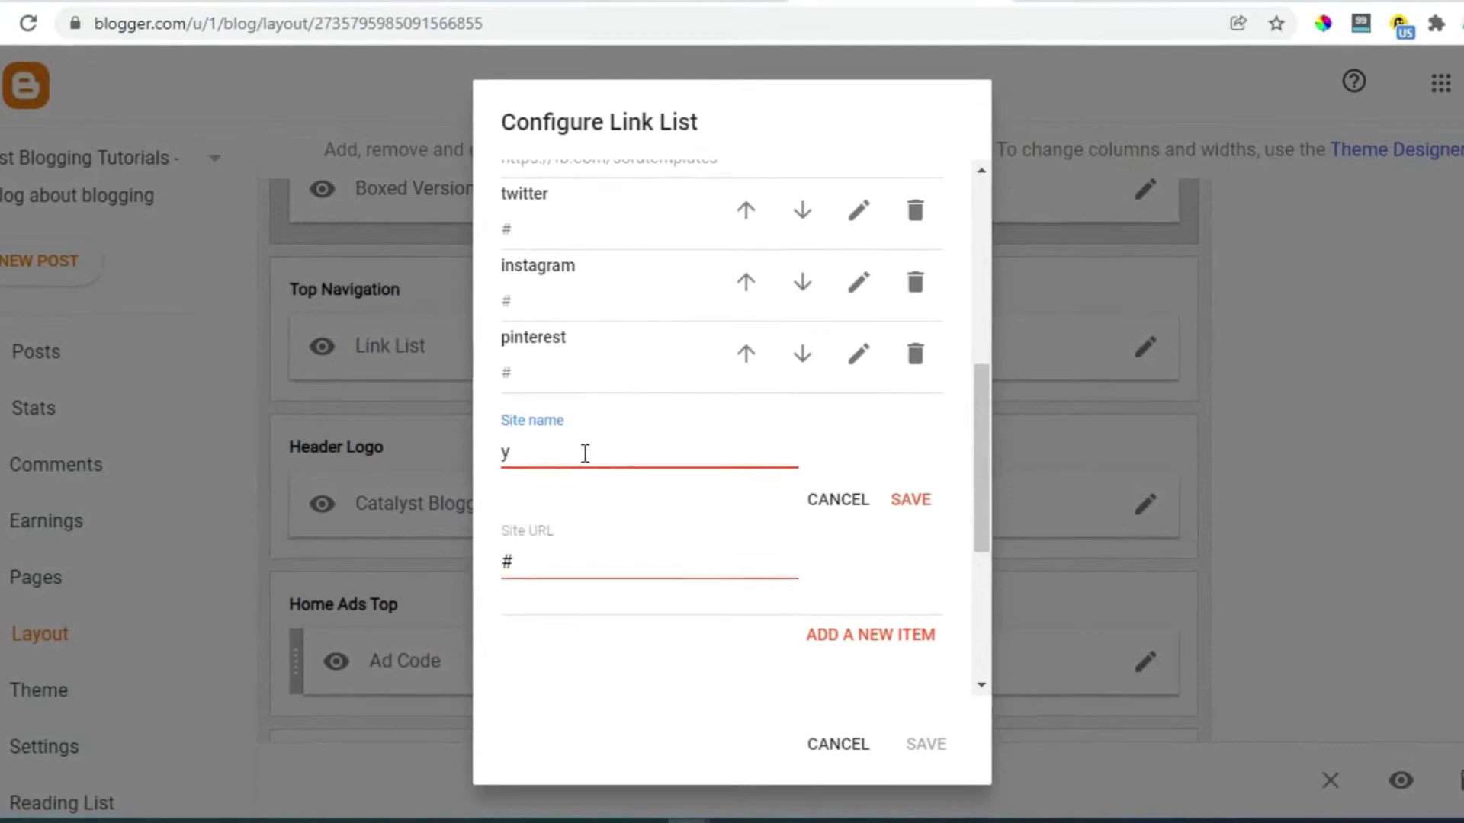
text(utube)
click(525, 561)
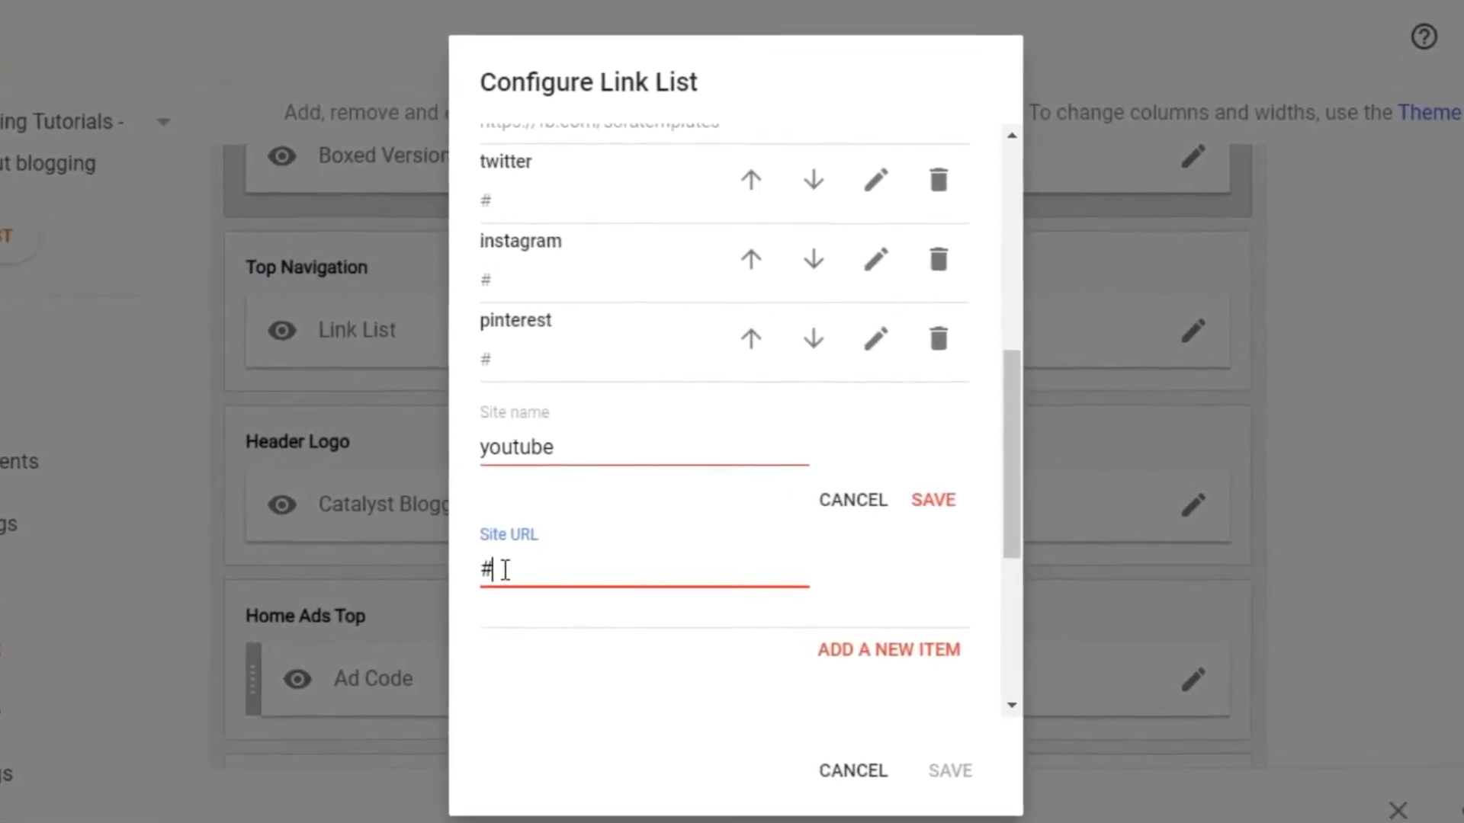
key(BackSpace)
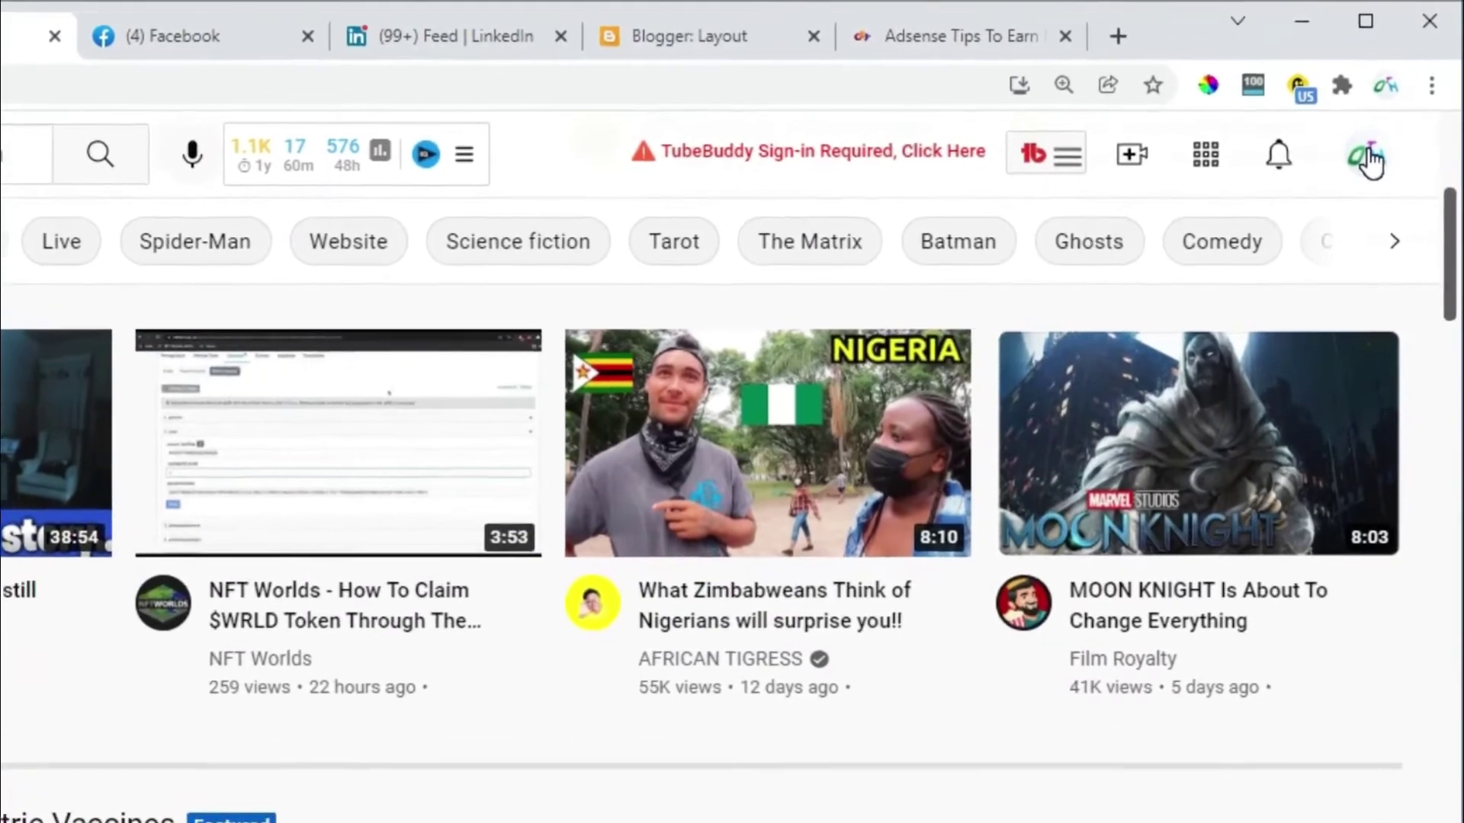
Go to your own YouTube channel page and copy its address from the address bar
click(1376, 148)
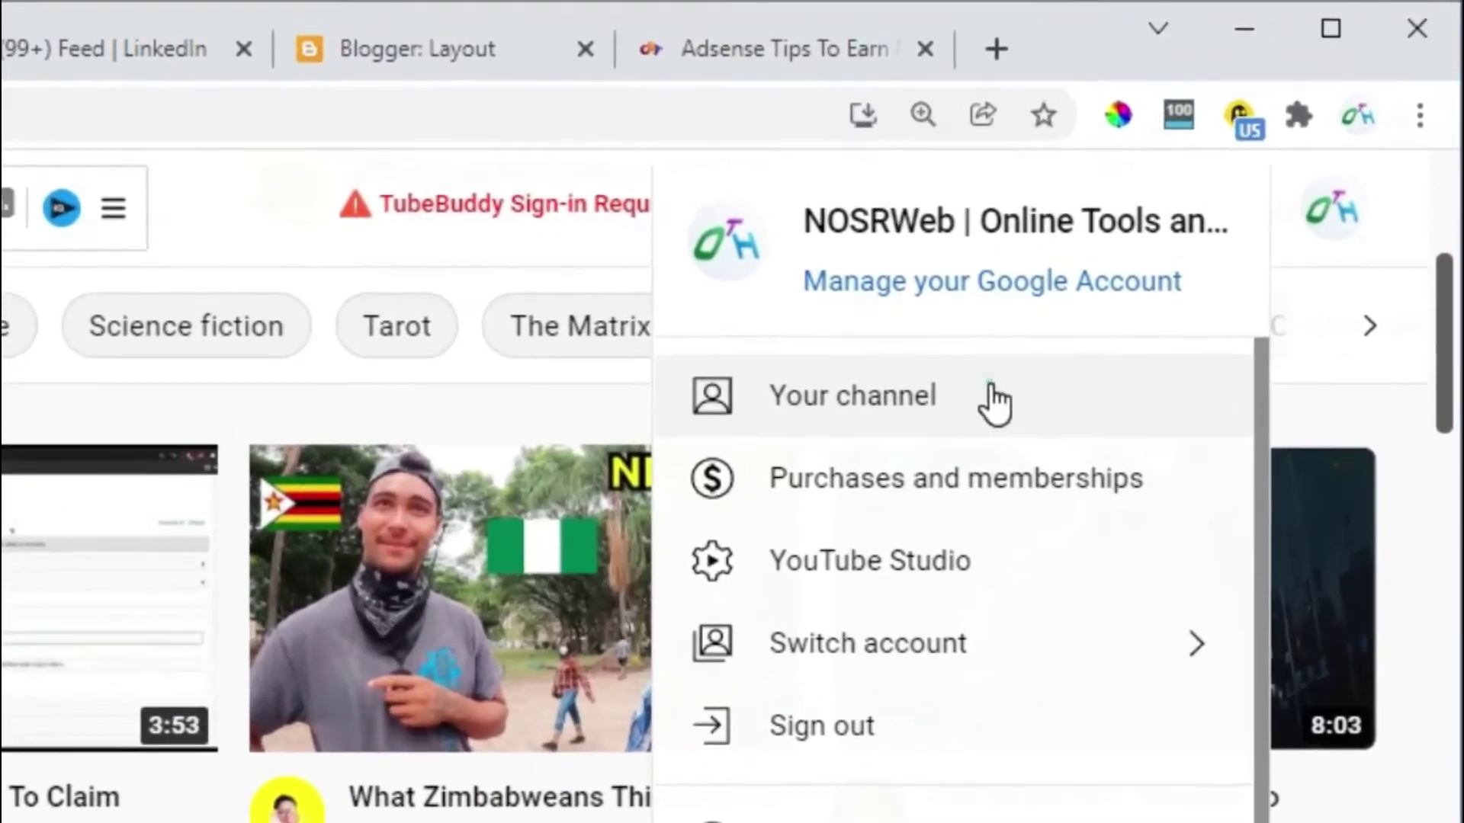
click(1043, 336)
click(338, 66)
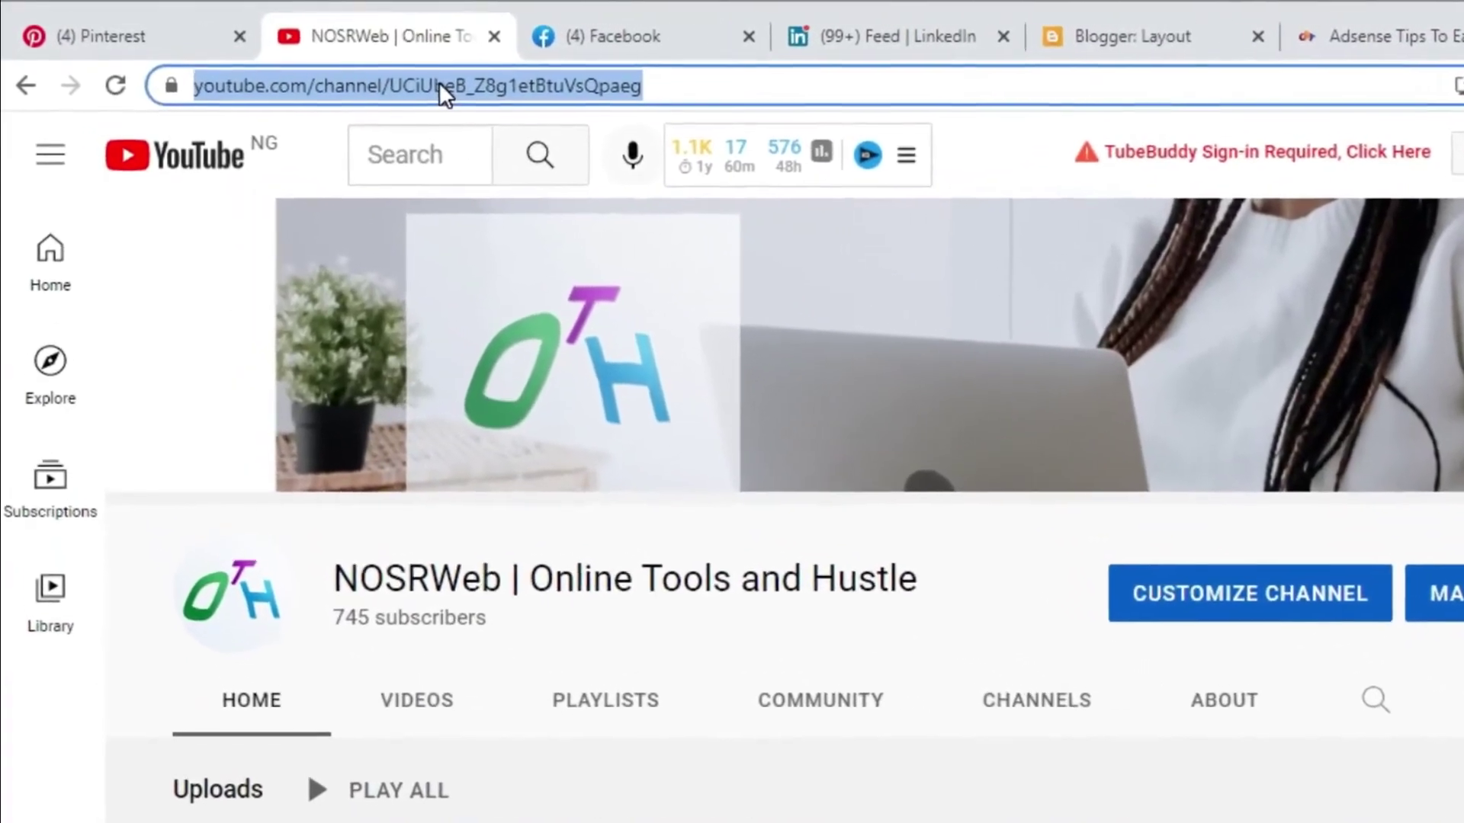
right_click(415, 80)
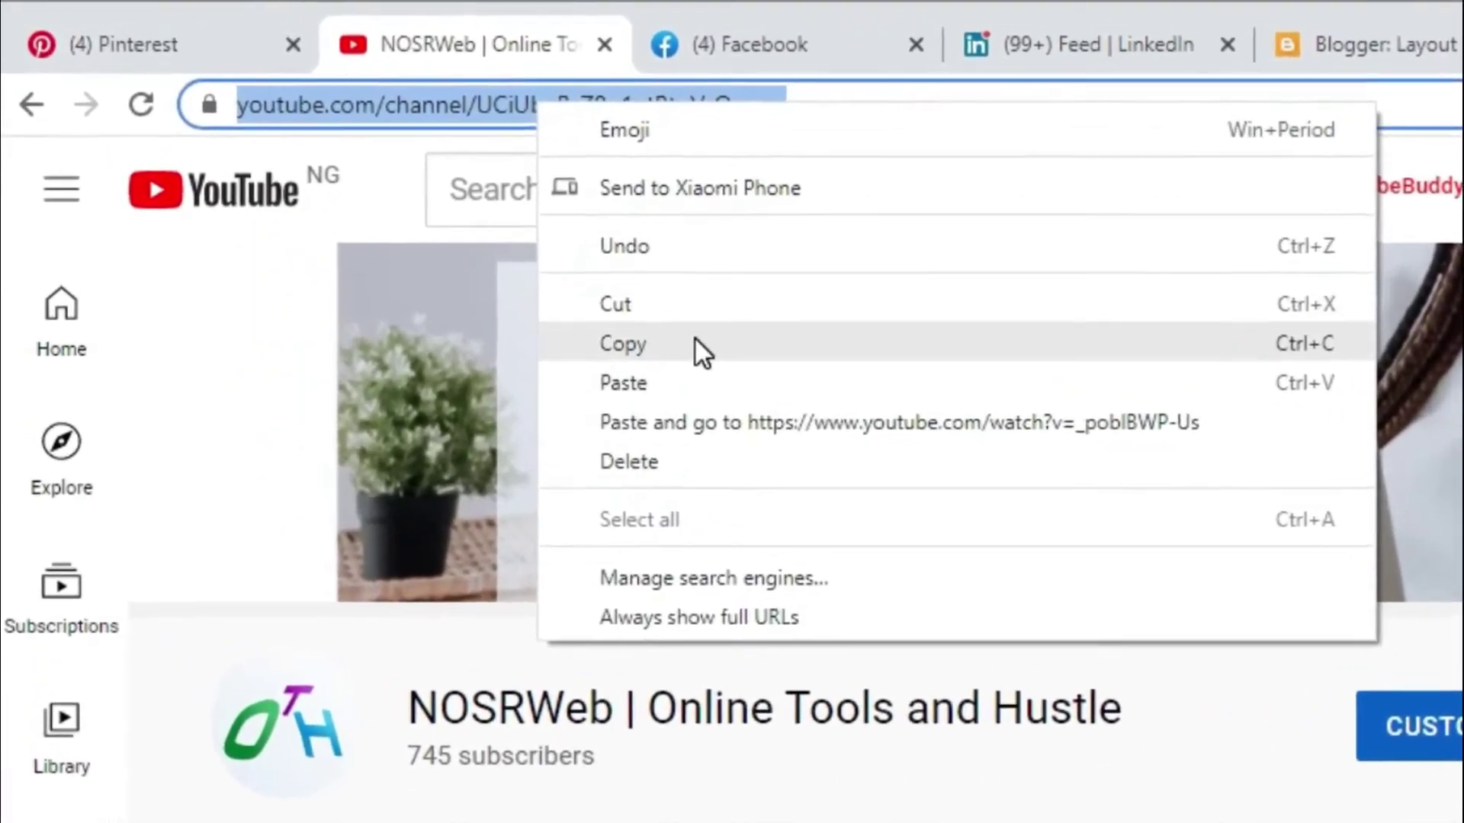
click(623, 344)
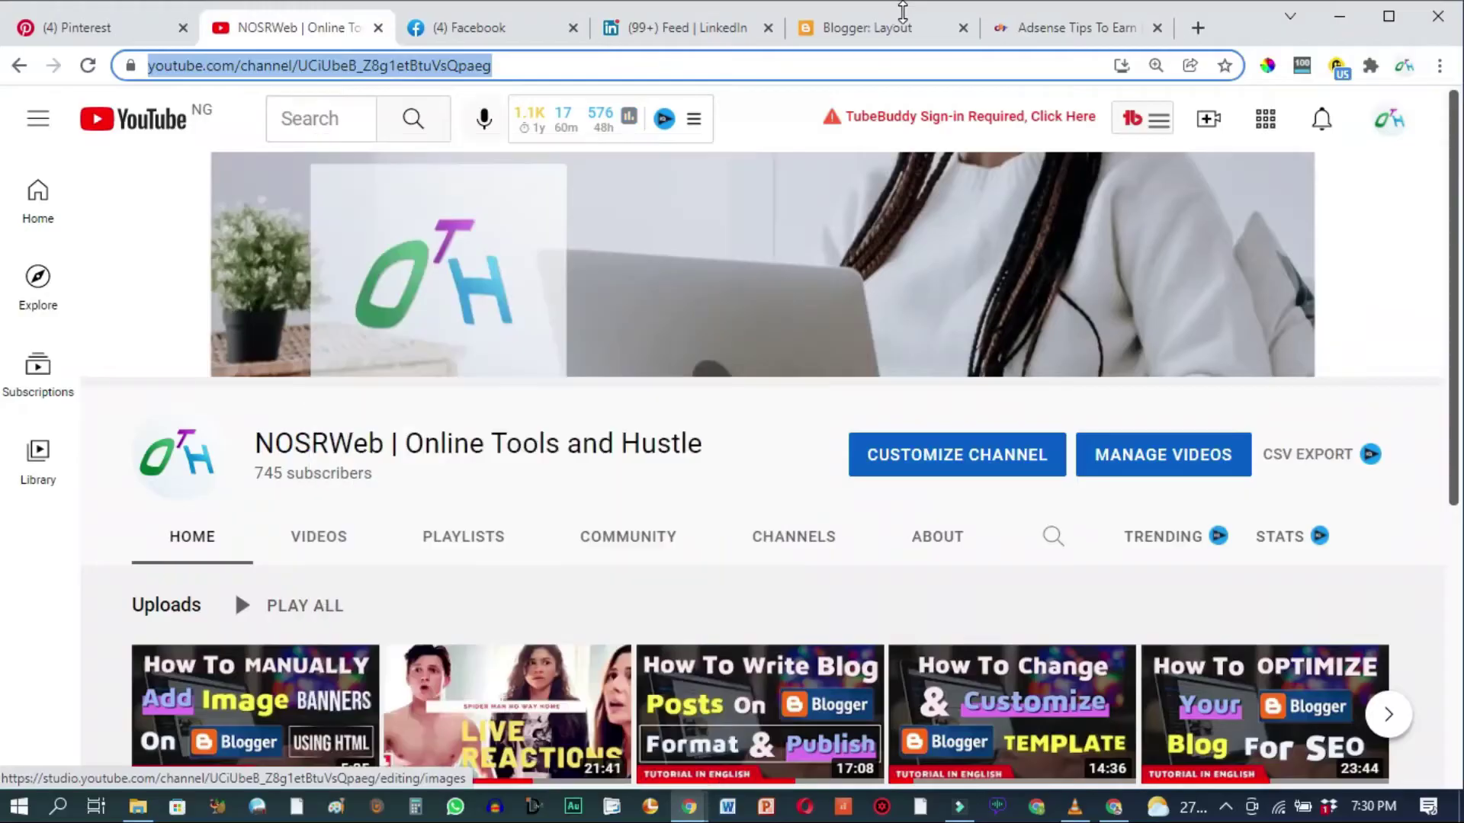
Paste the YouTube channel address into the youtube item's Site URL and save the item
click(890, 39)
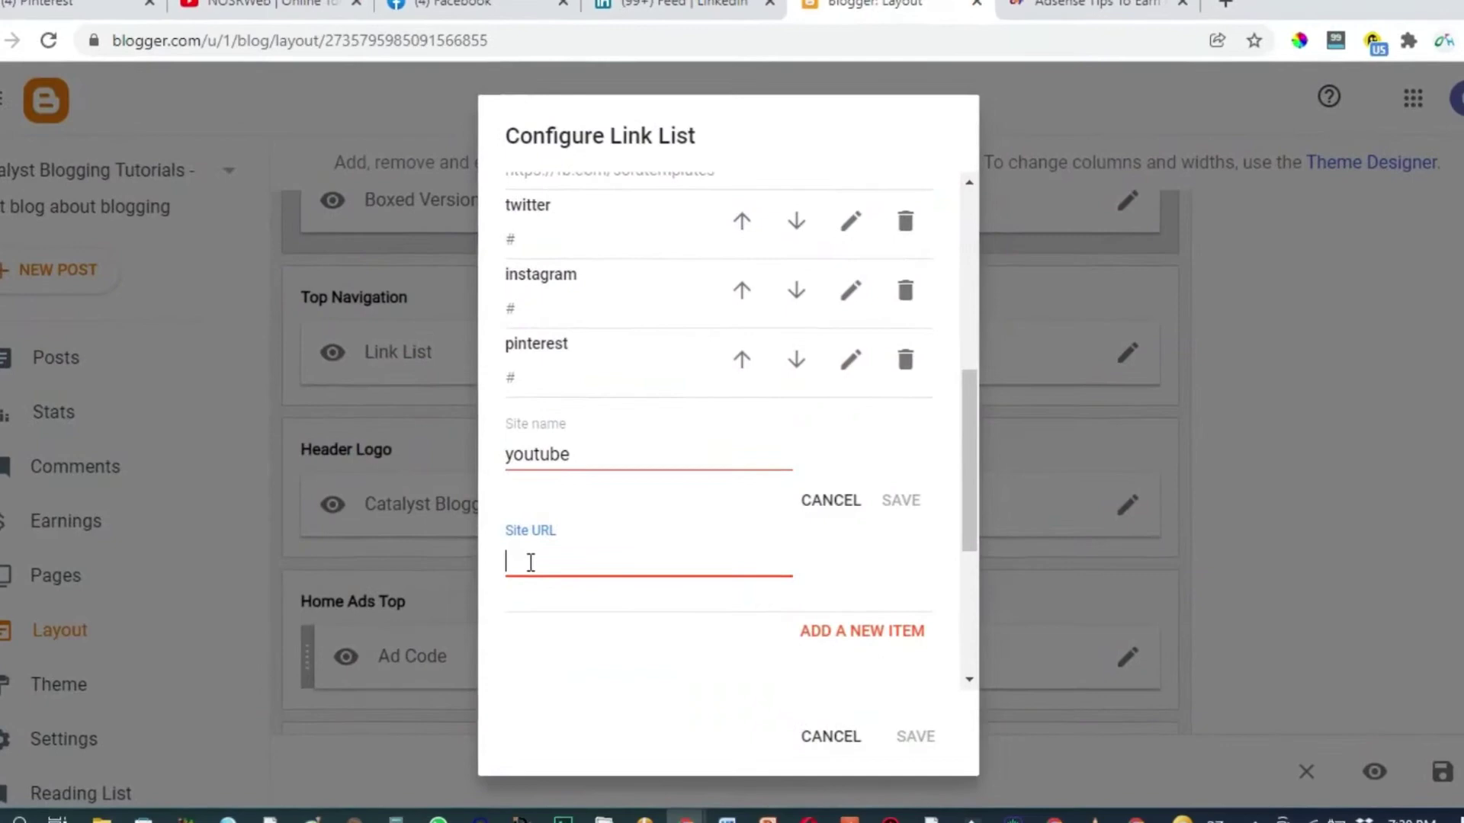
click(540, 558)
right_click(525, 564)
click(539, 376)
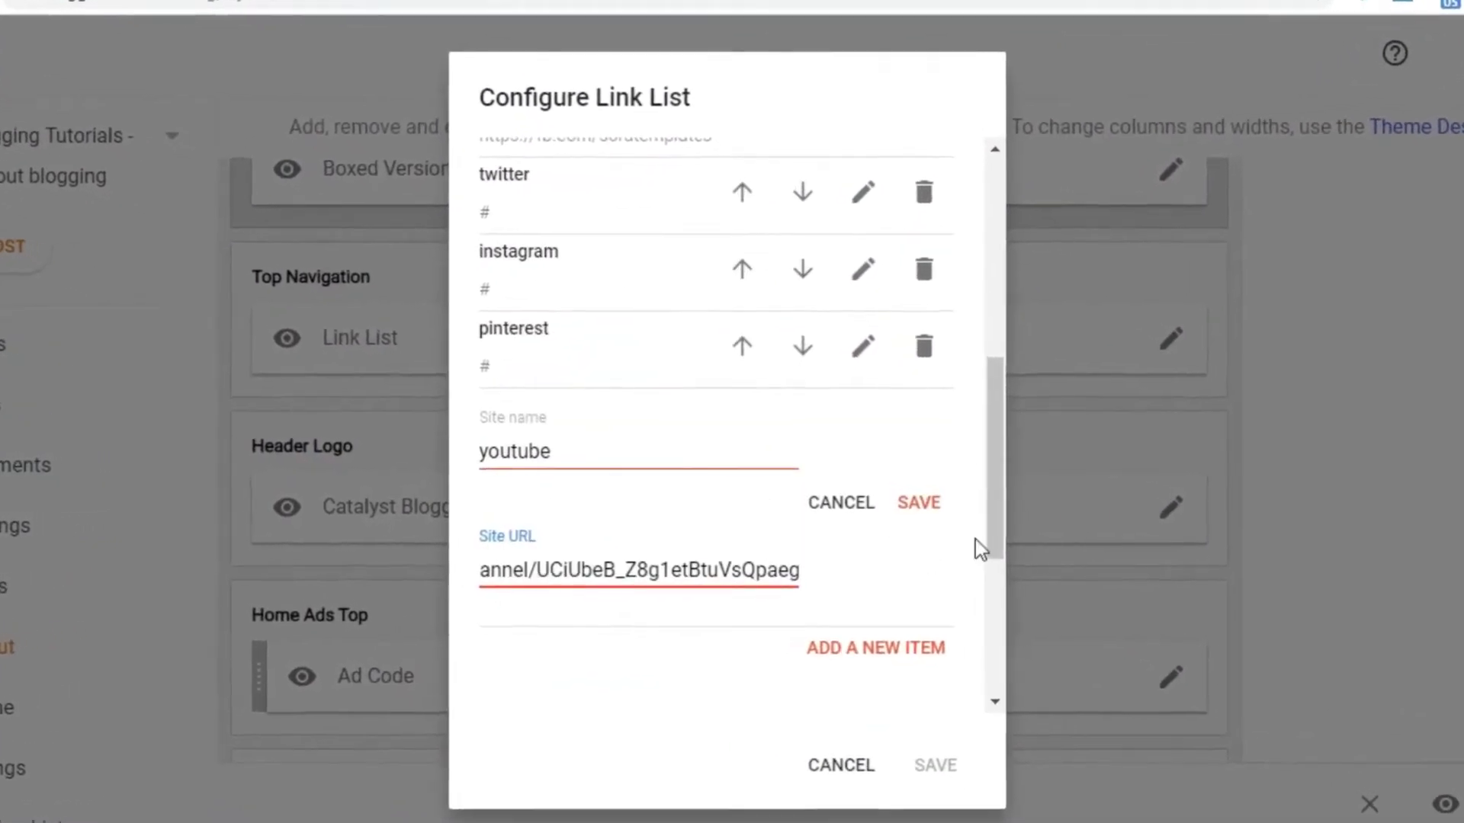
click(930, 506)
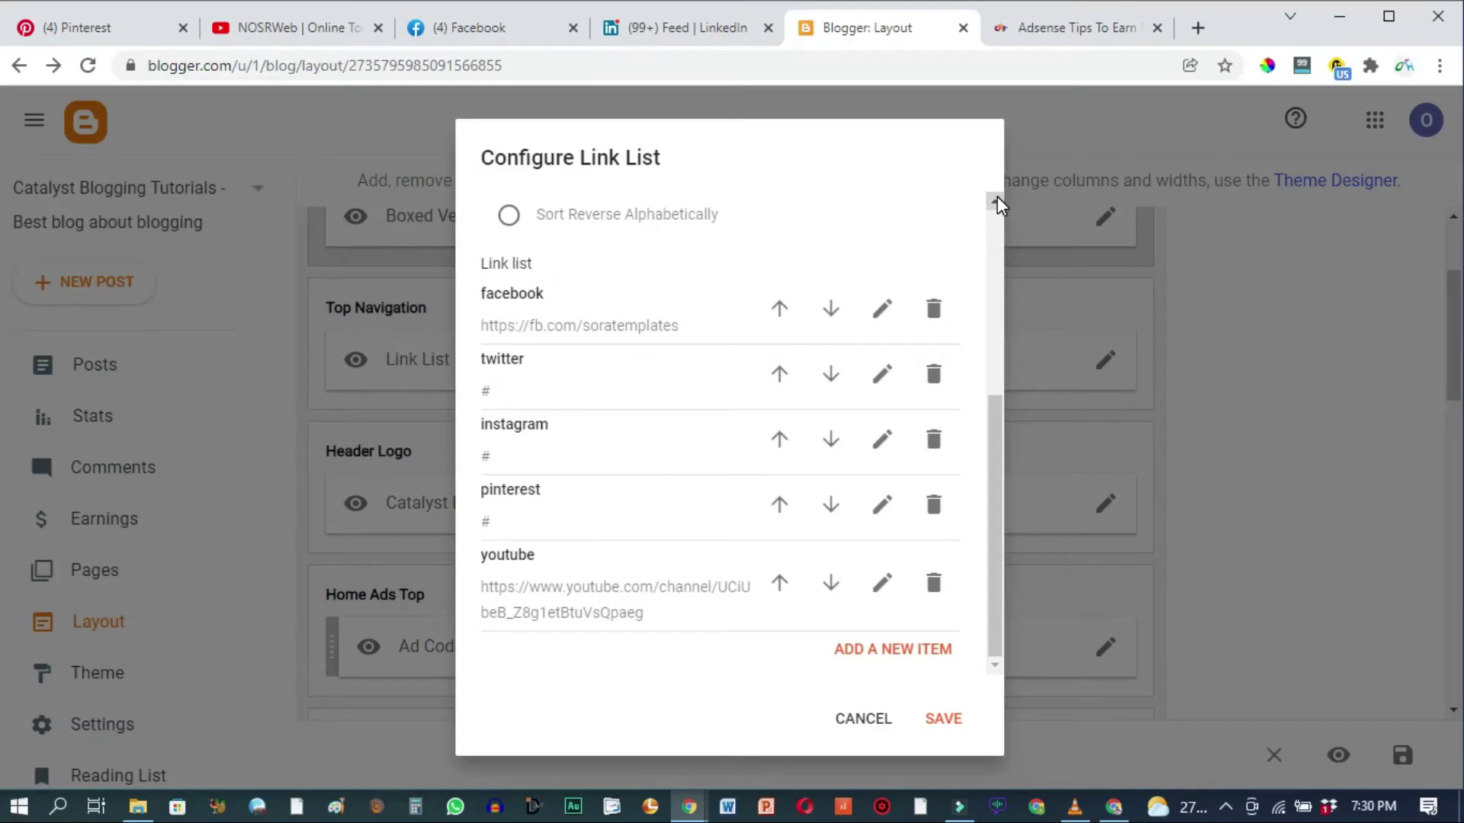
Edit the facebook item and erase its old Soratemplates Site URL
scroll(998, 199, up, 1)
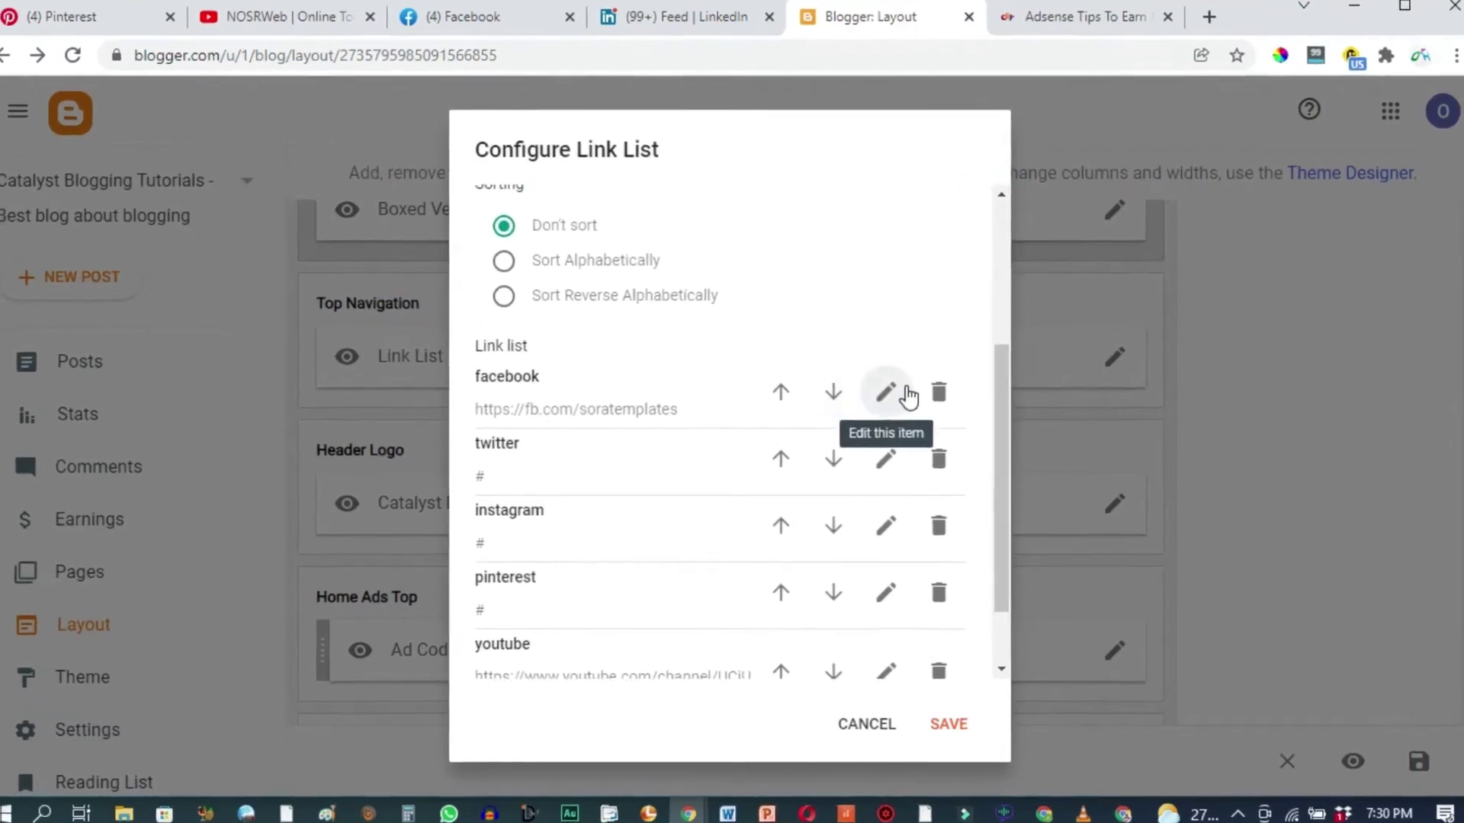
click(905, 394)
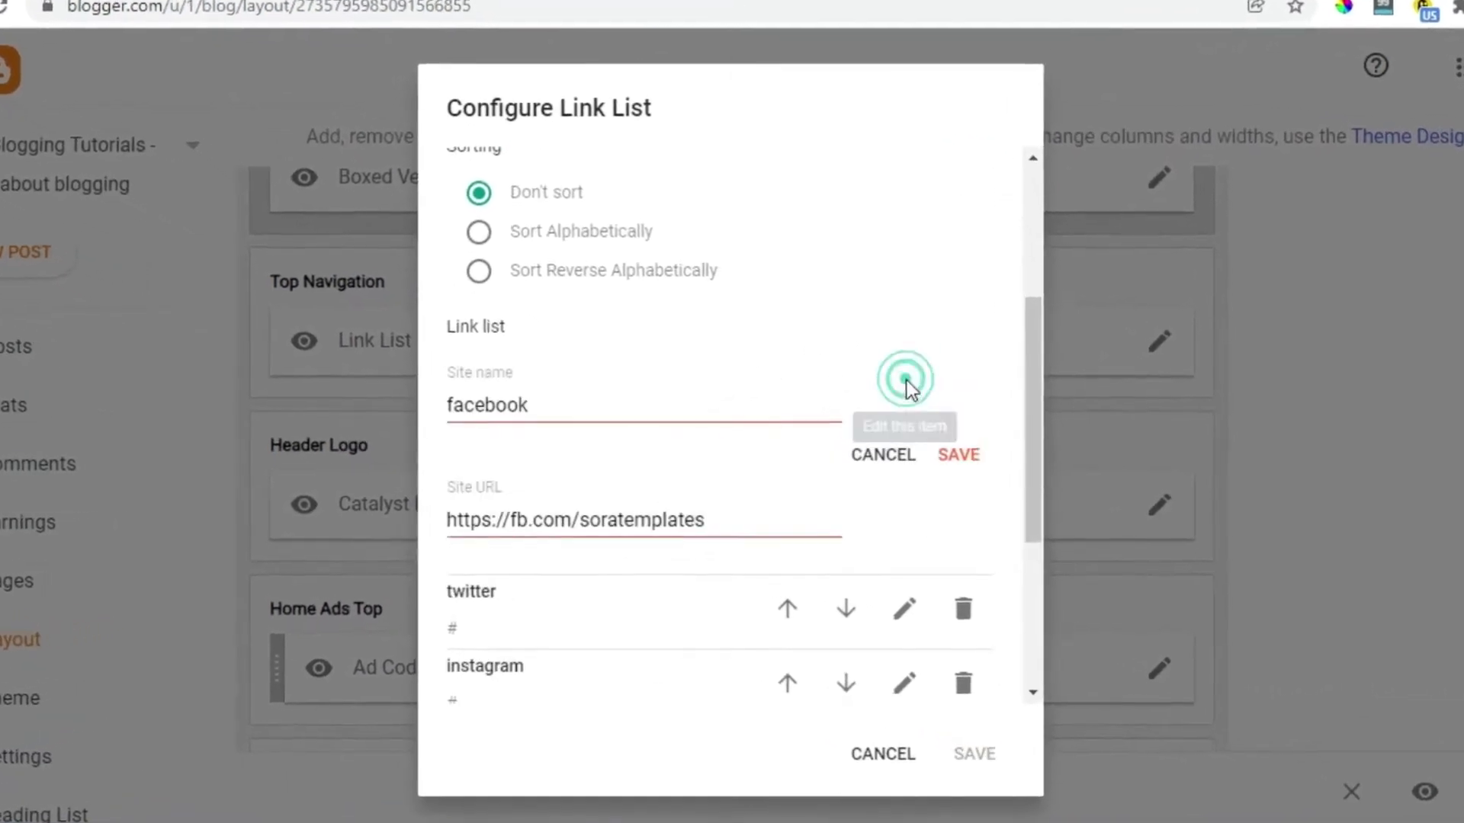
click(708, 520)
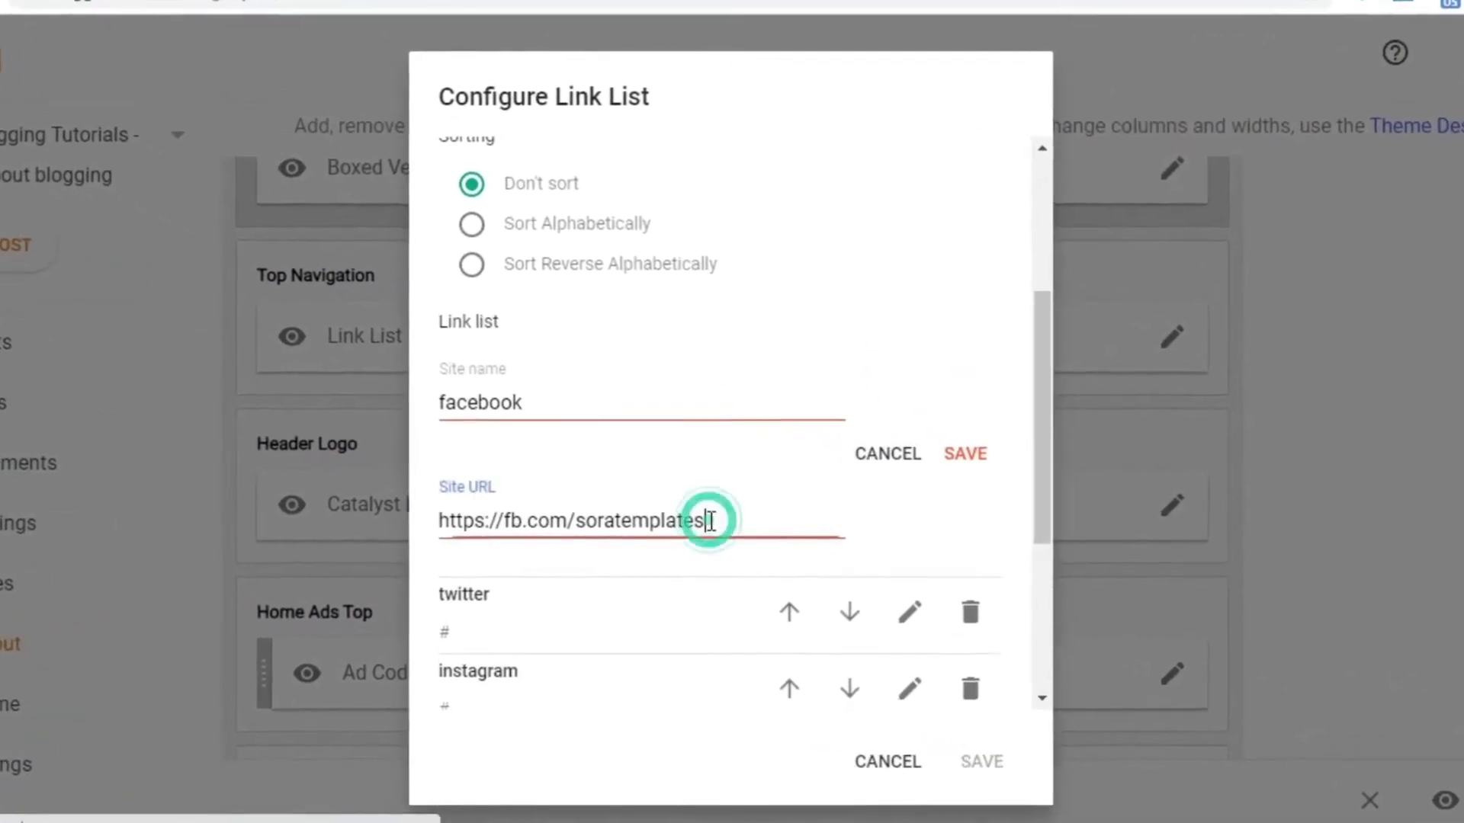
key(BackSpace)
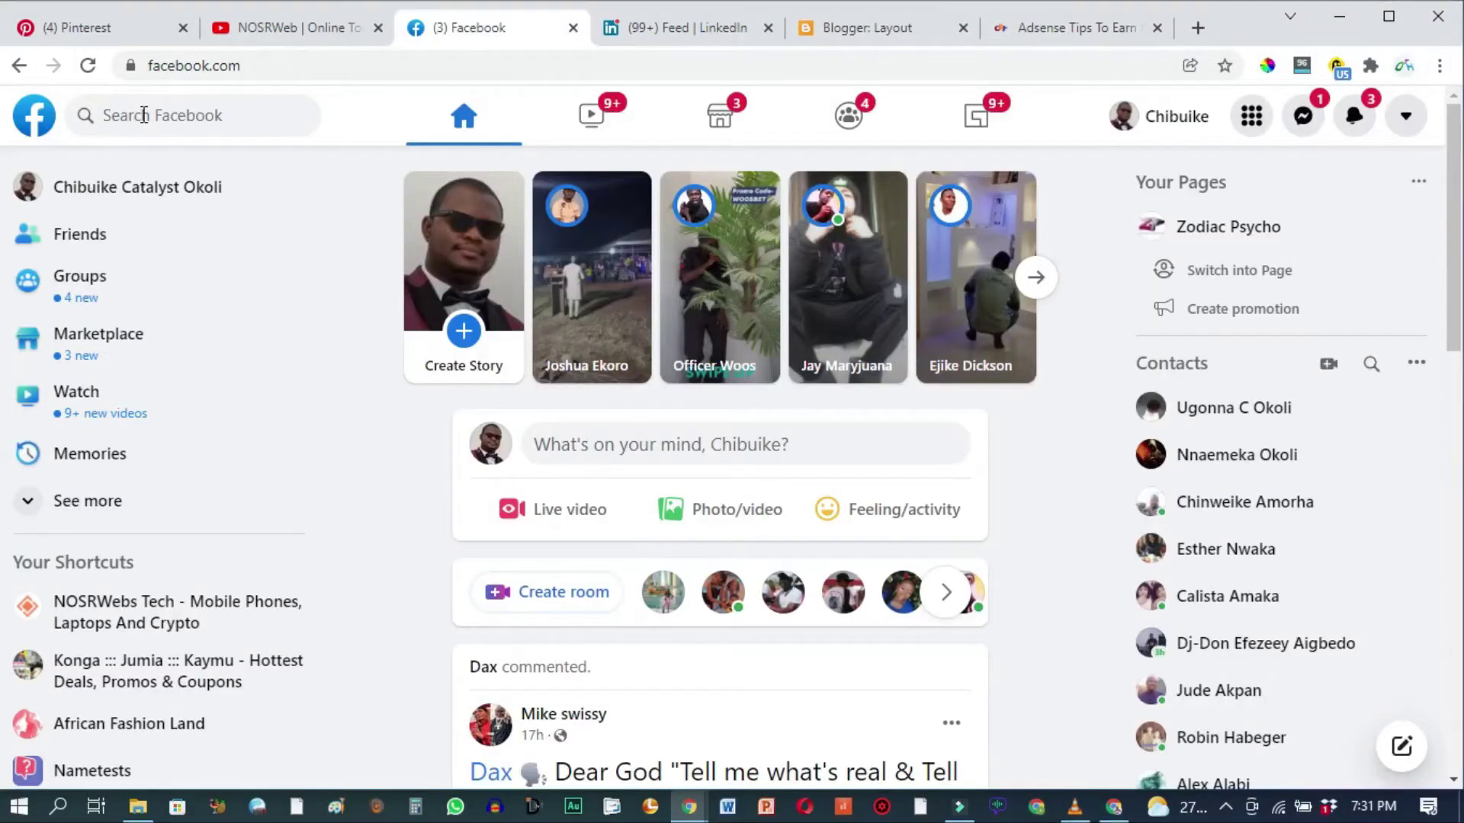
Search Facebook for 'nosr', open the NOSRWebs Tech page and cut its web address
click(144, 114)
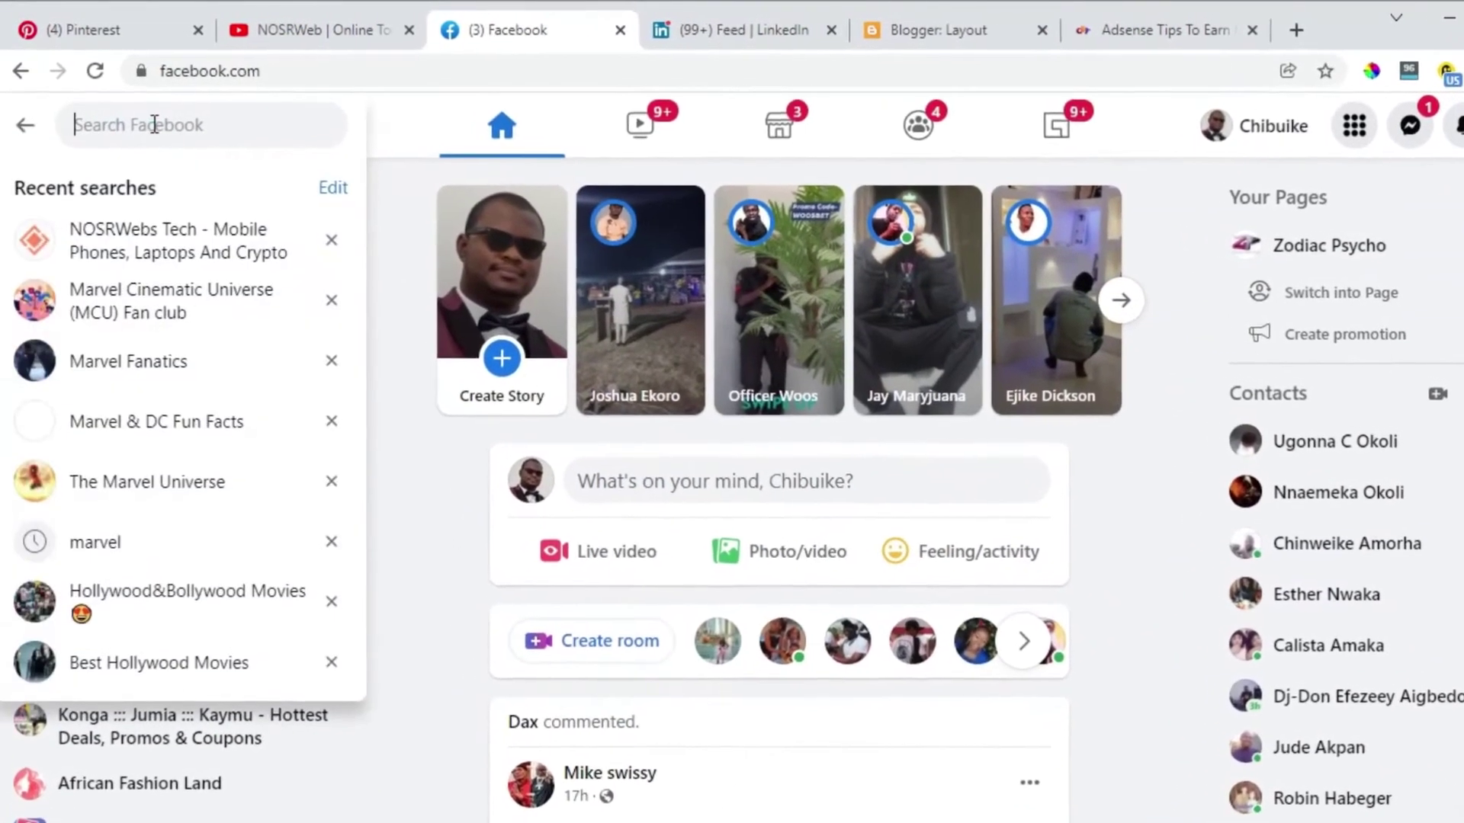
text(no)
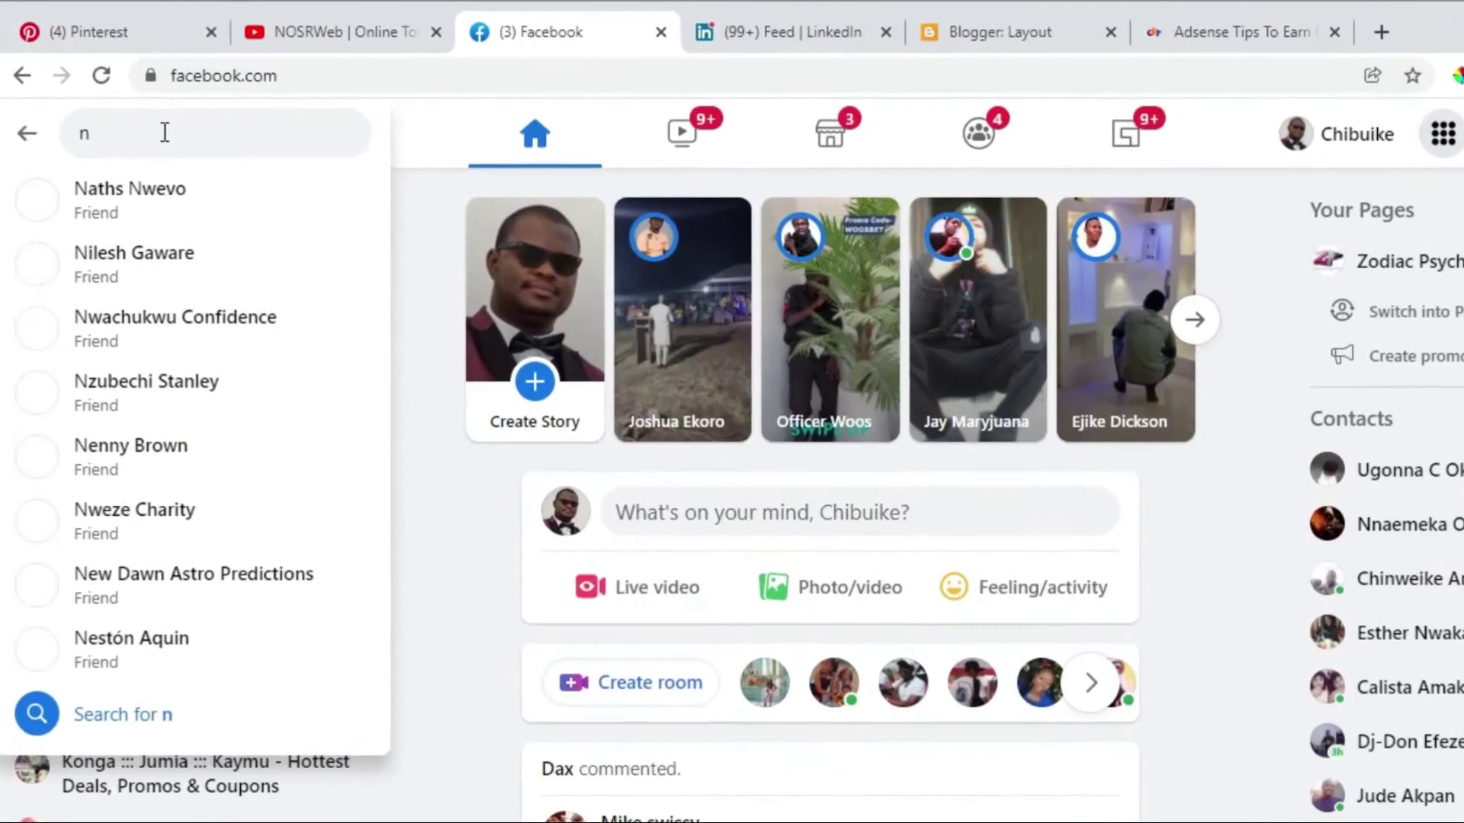
text(sr)
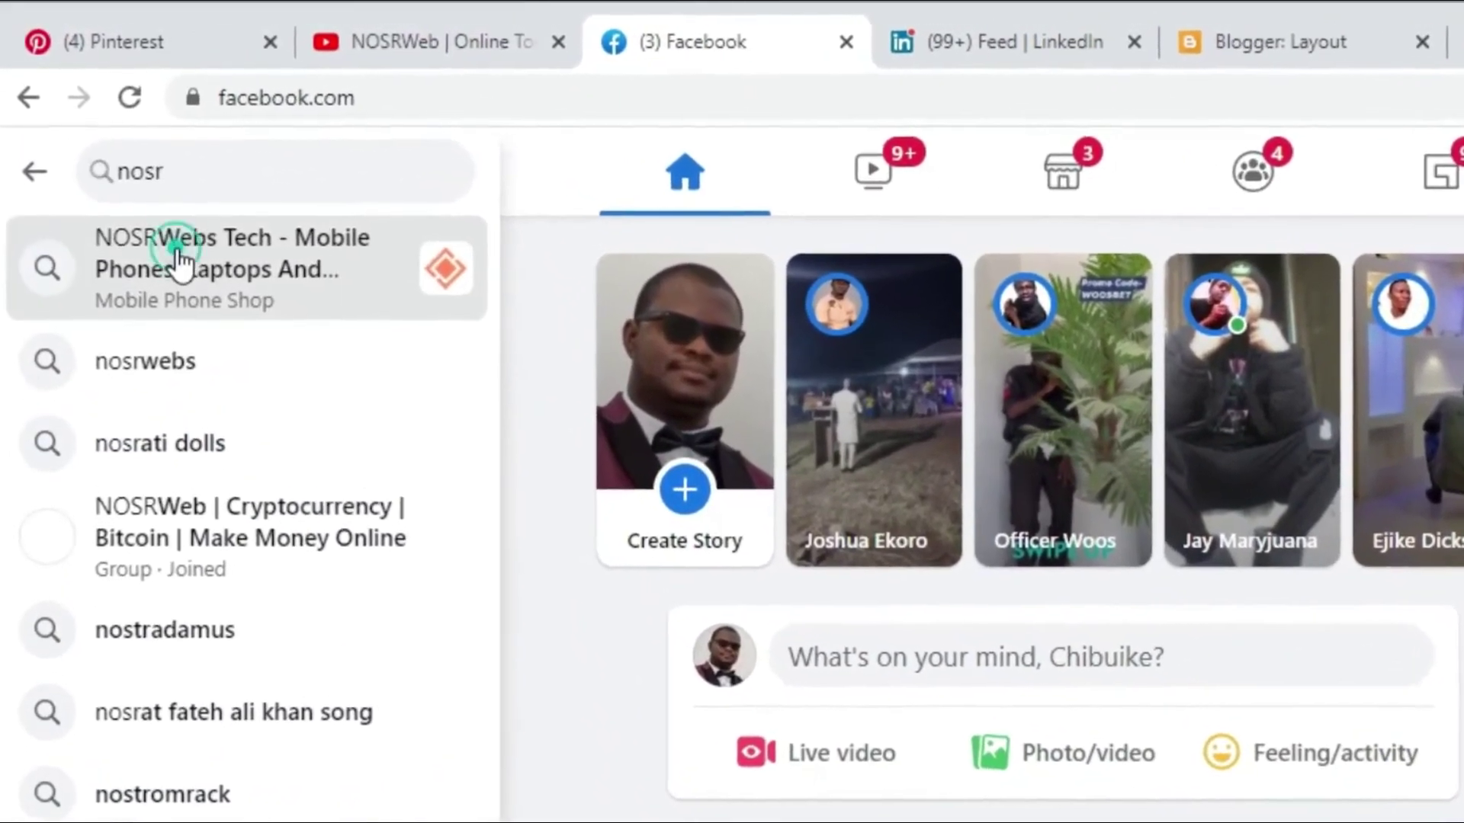
click(195, 243)
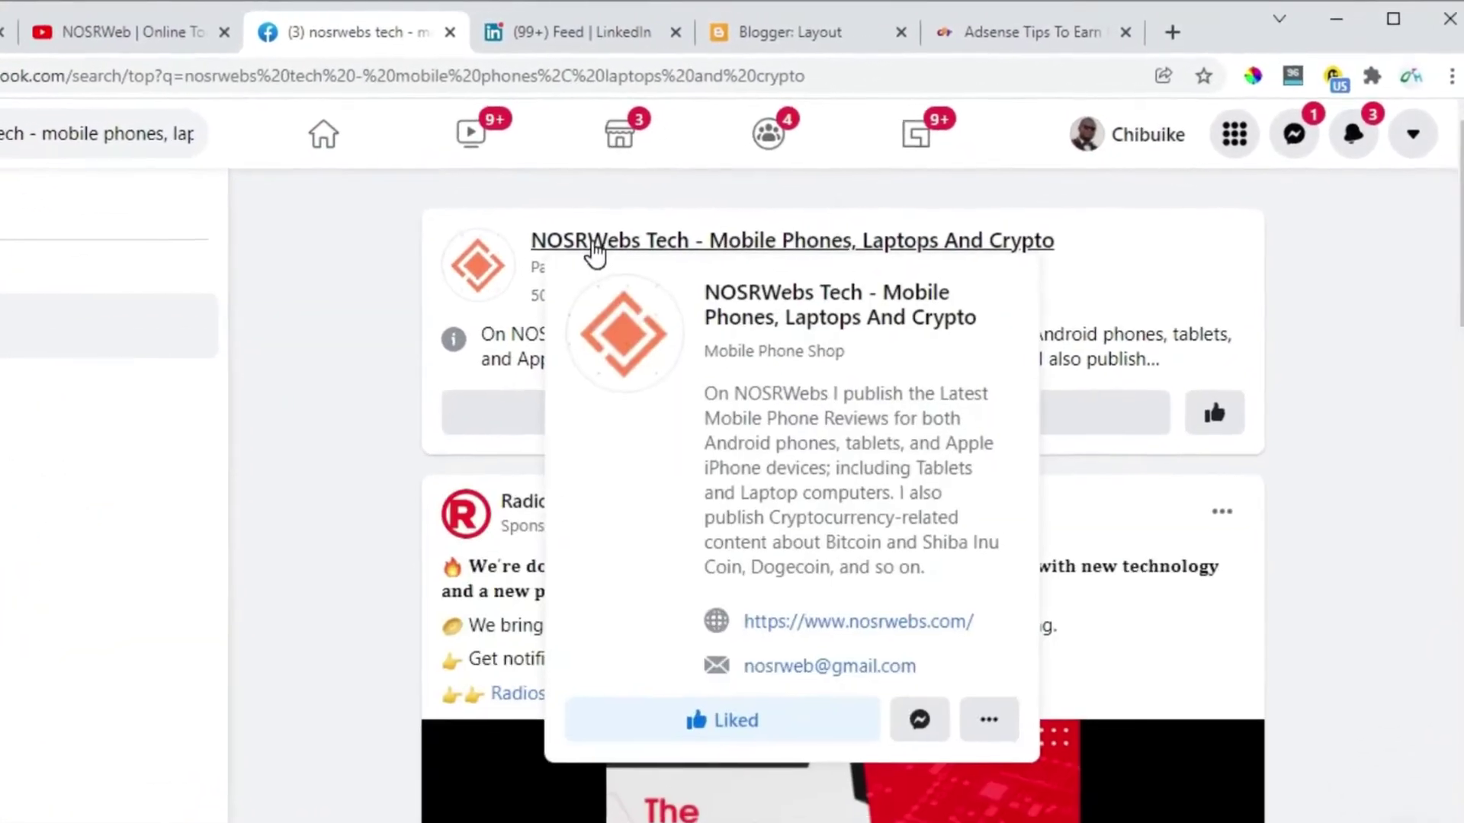
click(695, 209)
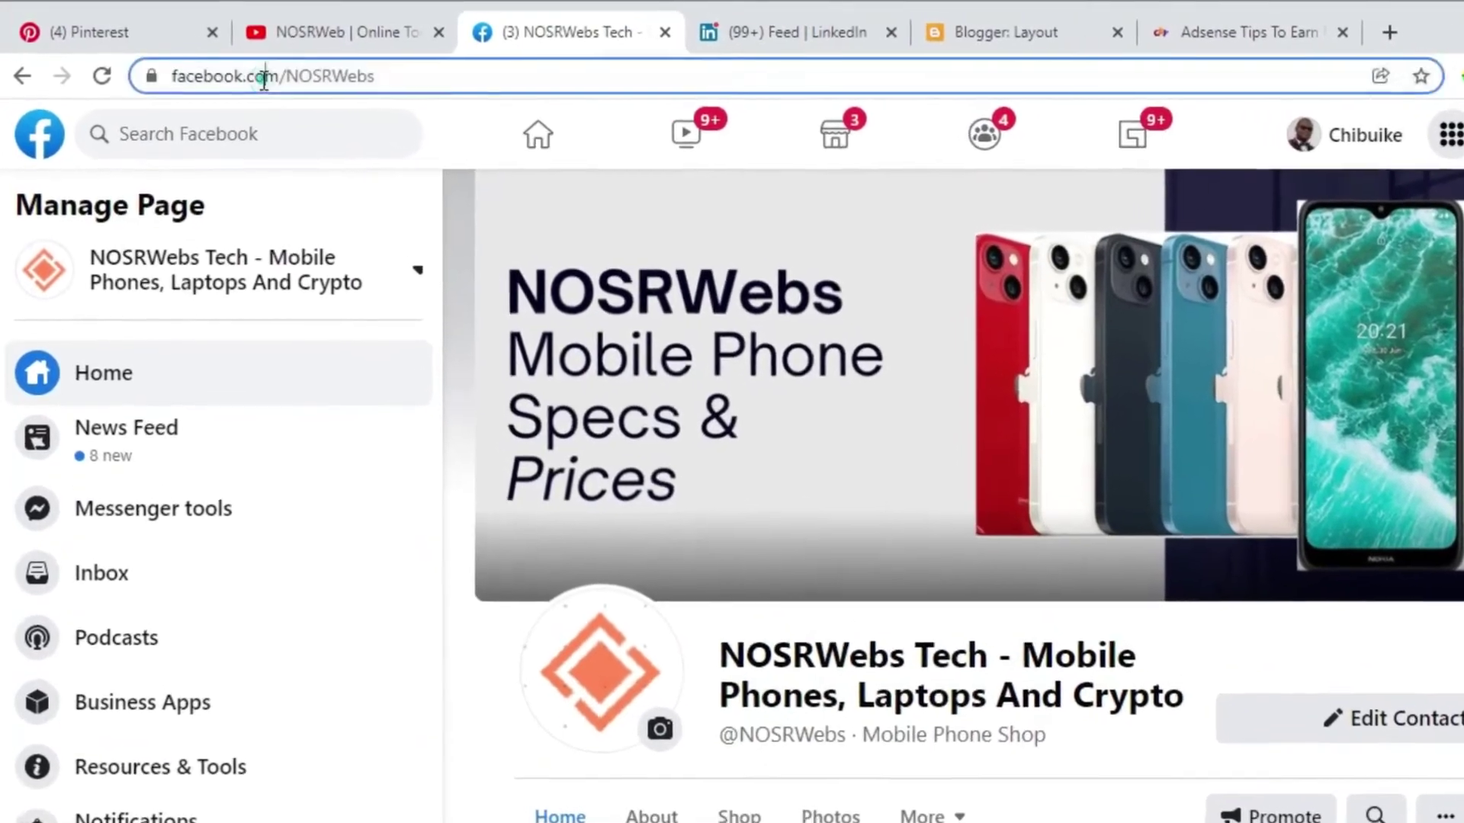
click(251, 72)
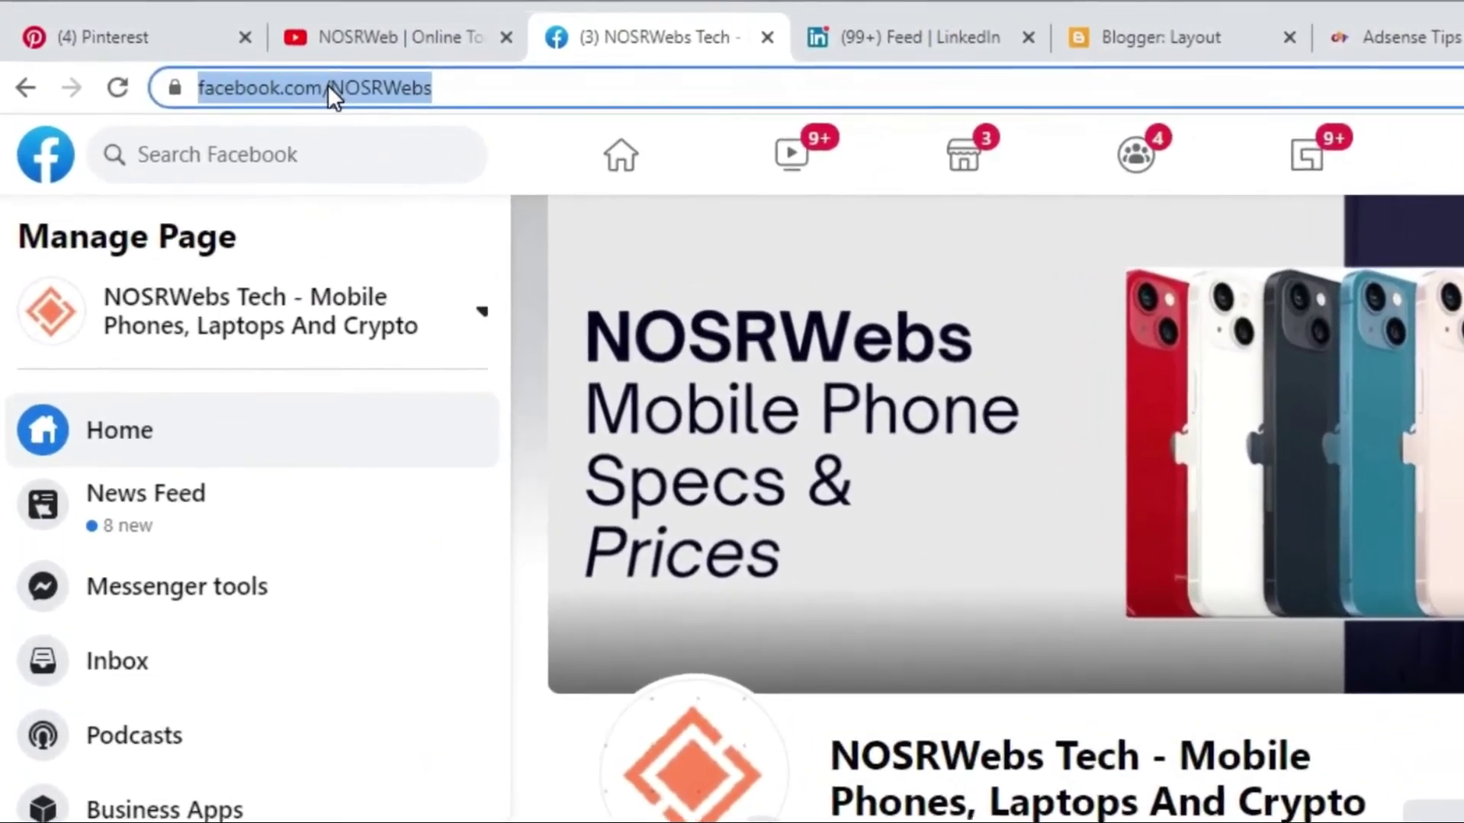
right_click(327, 84)
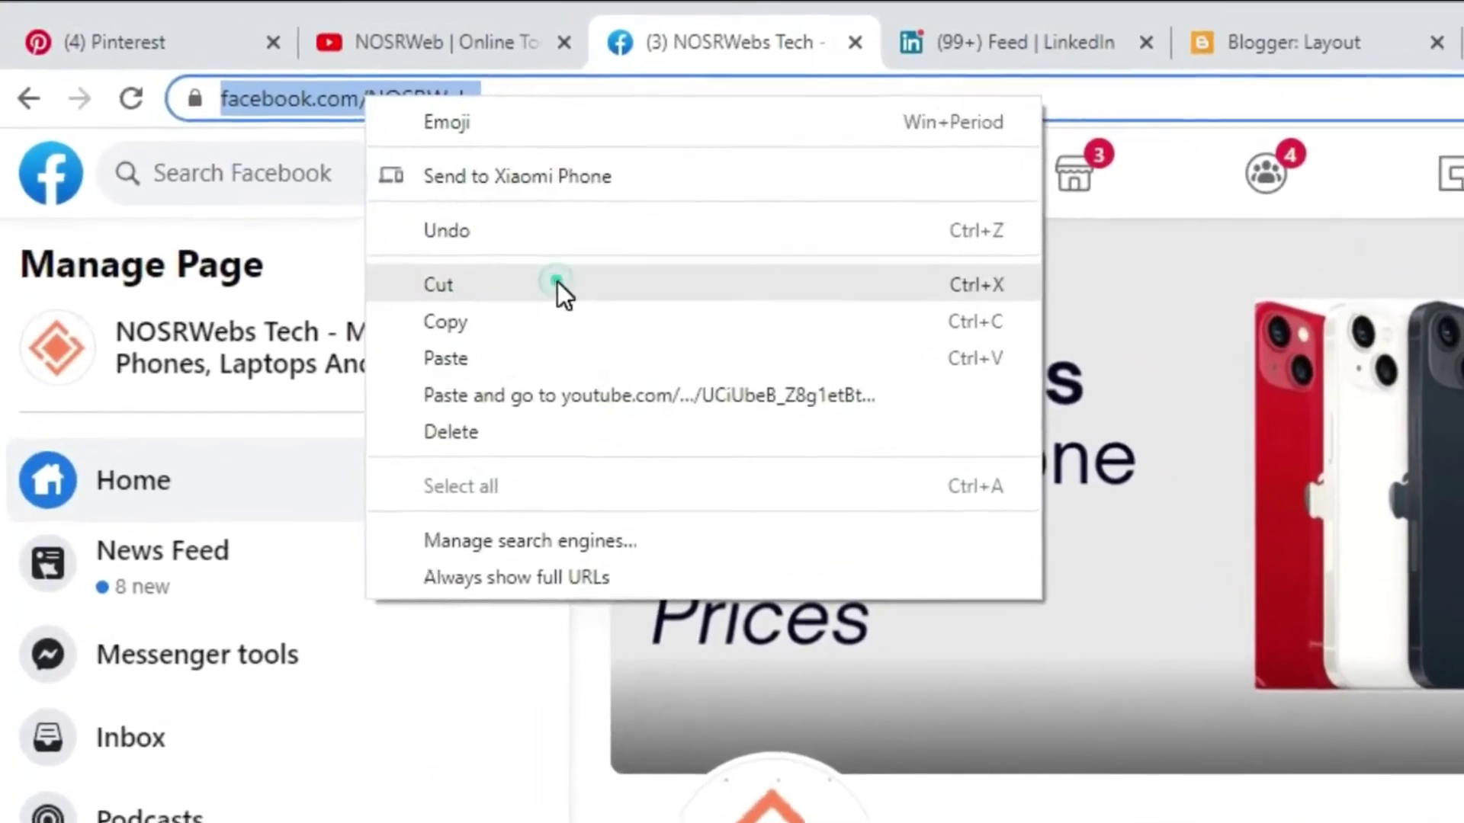
click(496, 259)
Save the facebook entry with the NOSRWebs address and give the twitter entry its profile URL
click(963, 51)
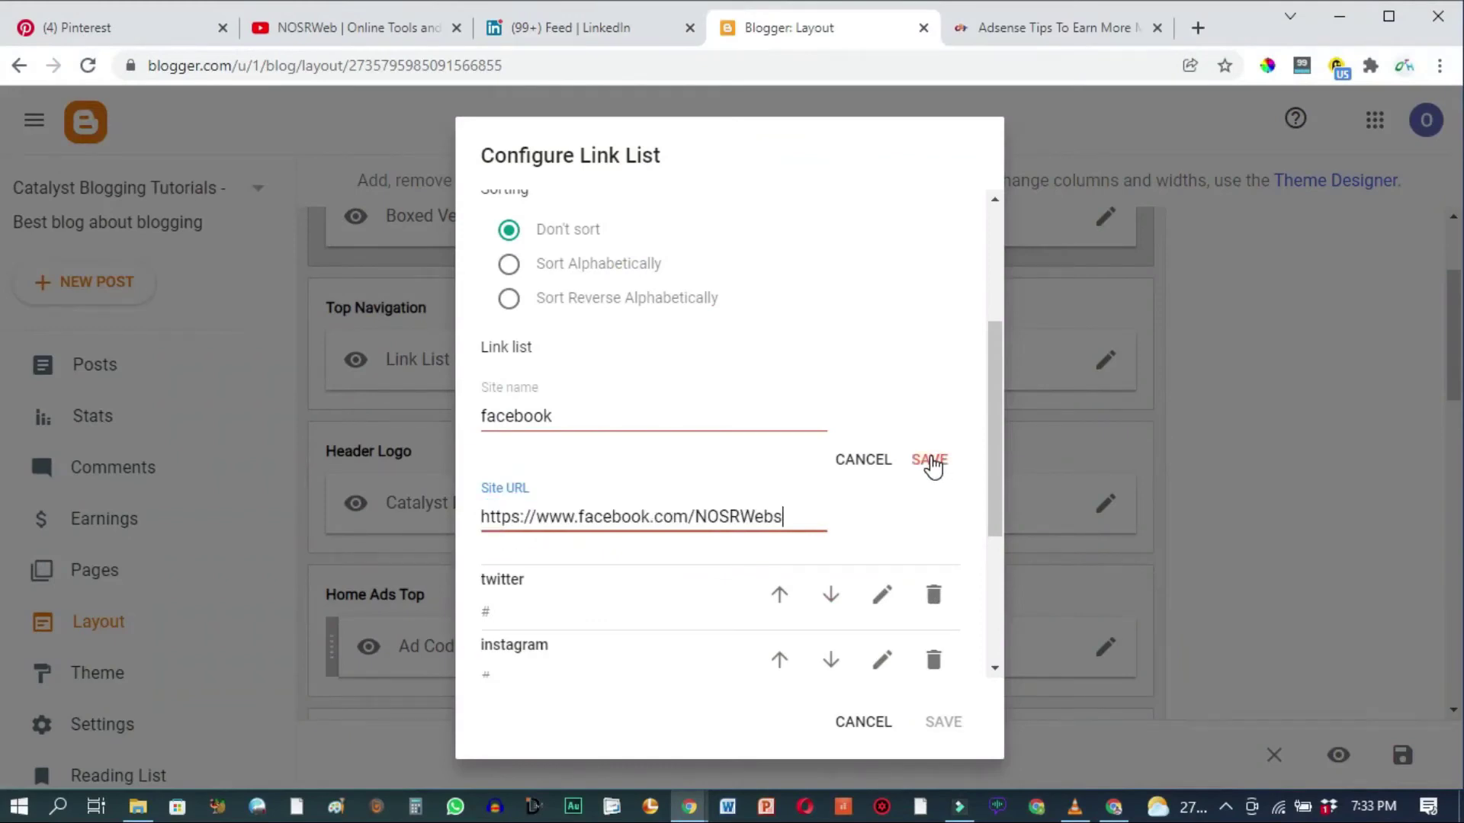
click(930, 460)
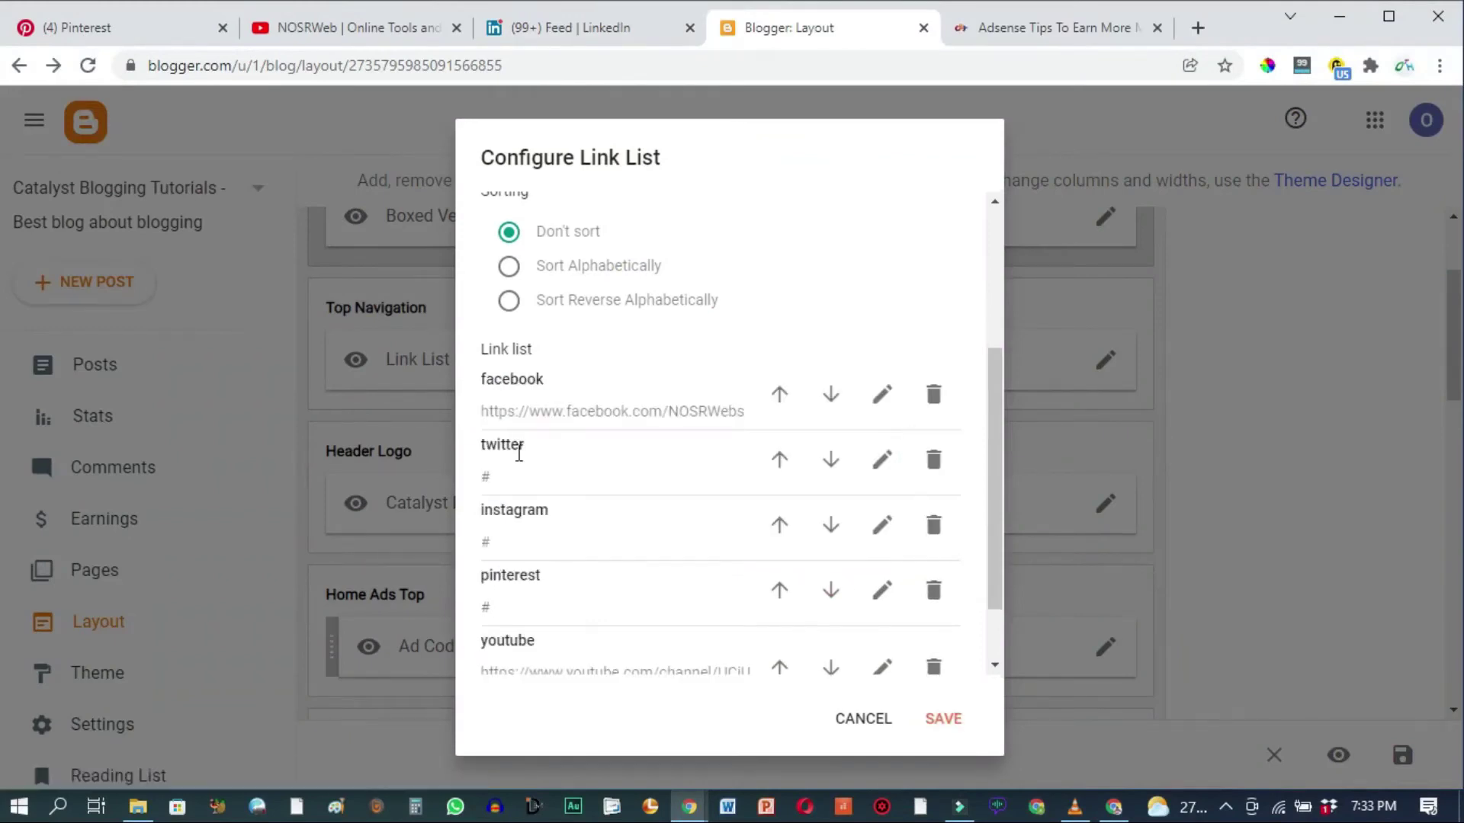
click(660, 458)
click(514, 585)
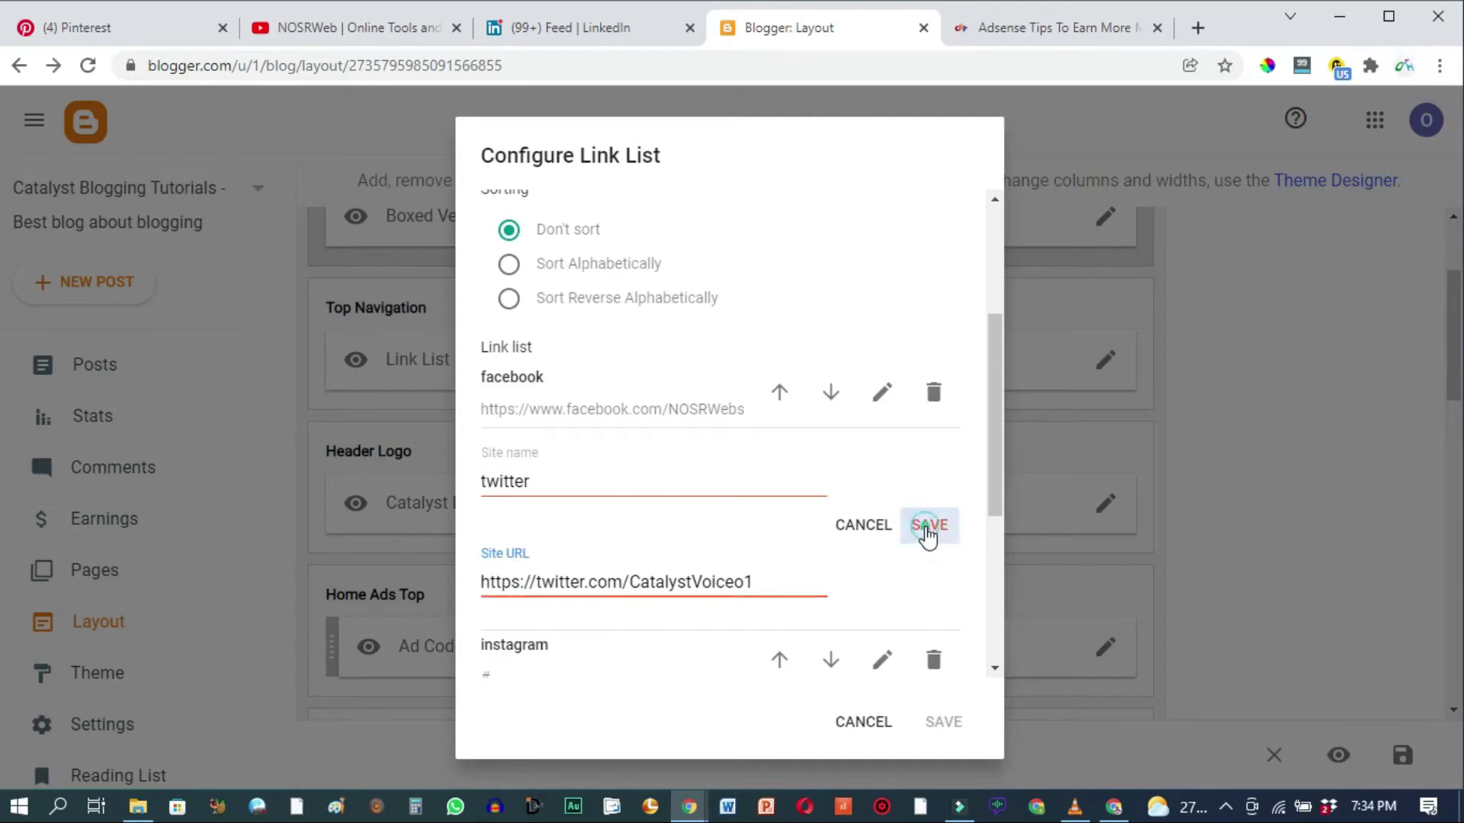
click(928, 526)
scroll(542, 446, down, 1)
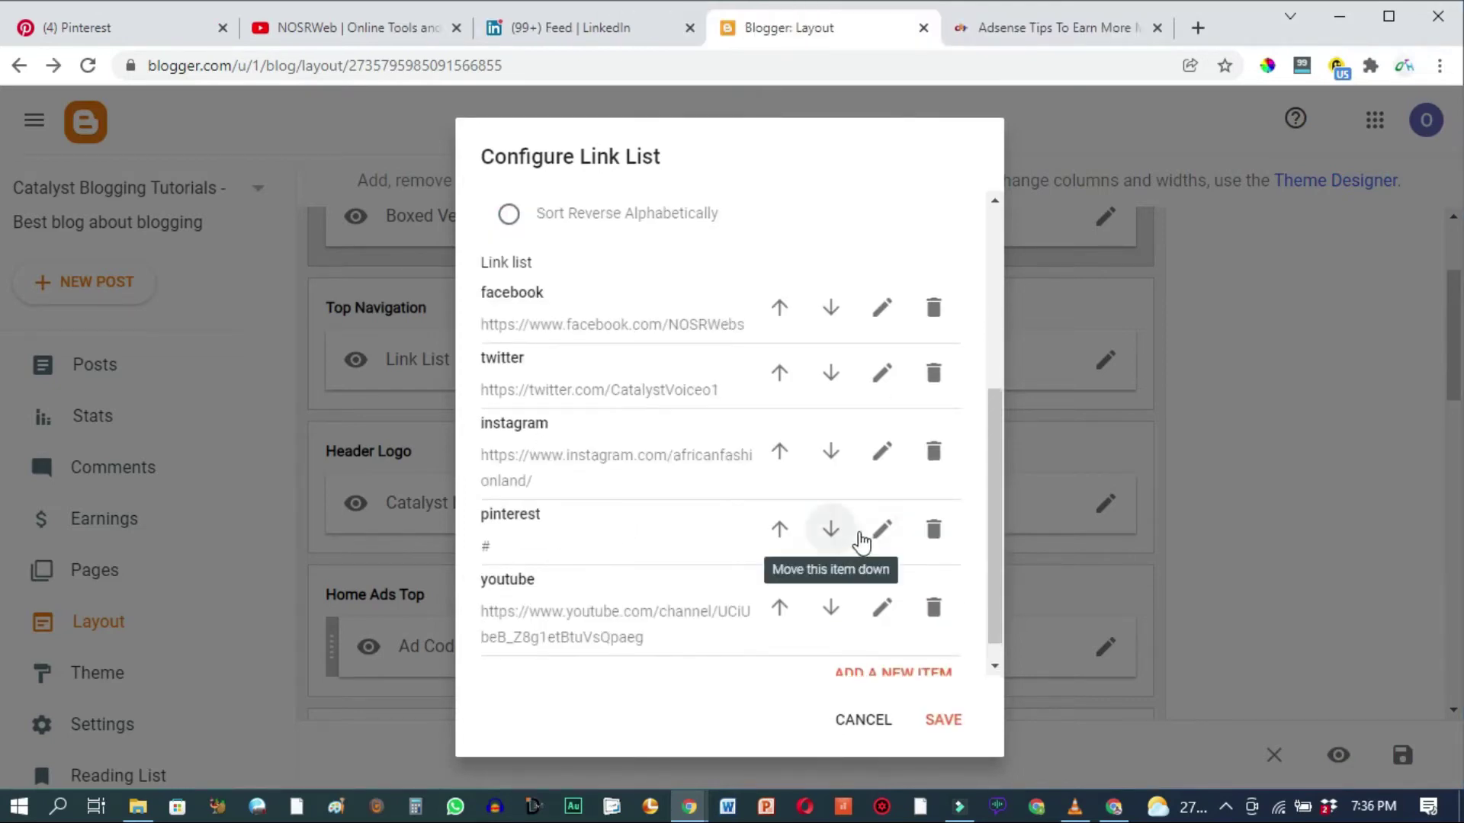
click(882, 529)
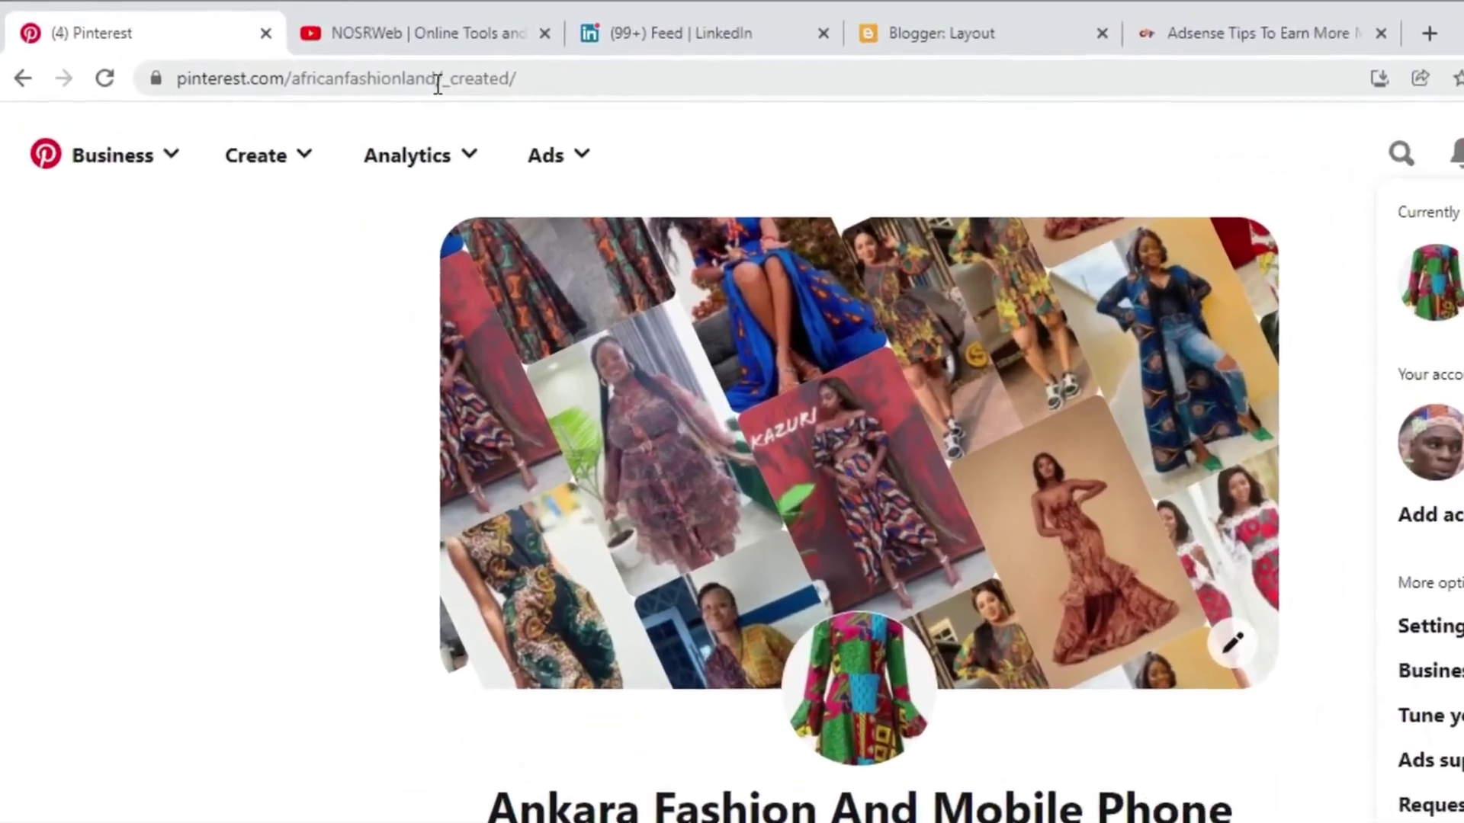
Take the africanfashionland Pinterest profile address as the pinterest entry's Site URL and save it
click(361, 68)
drag(497, 96, 210, 112)
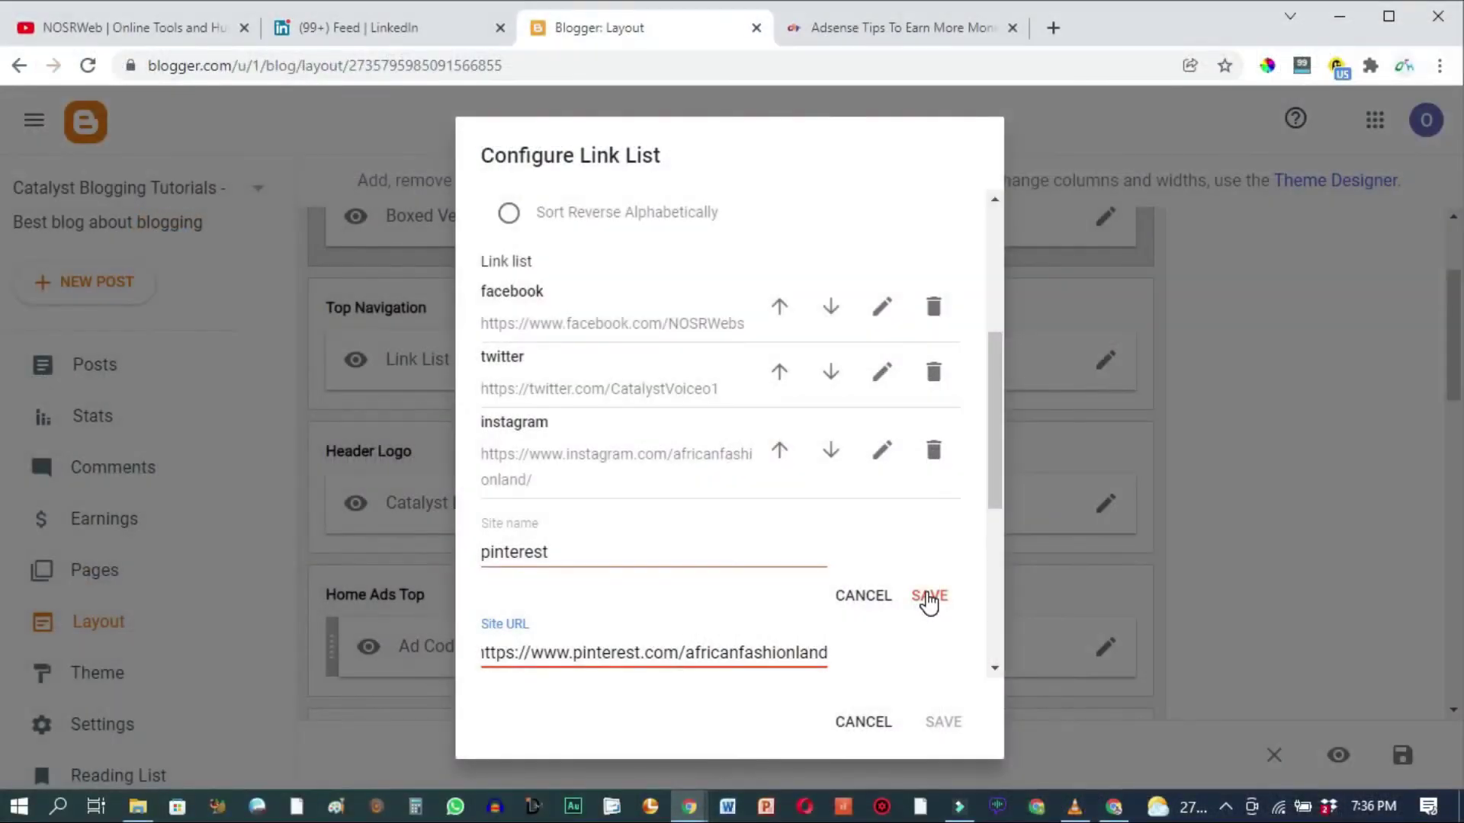
click(929, 597)
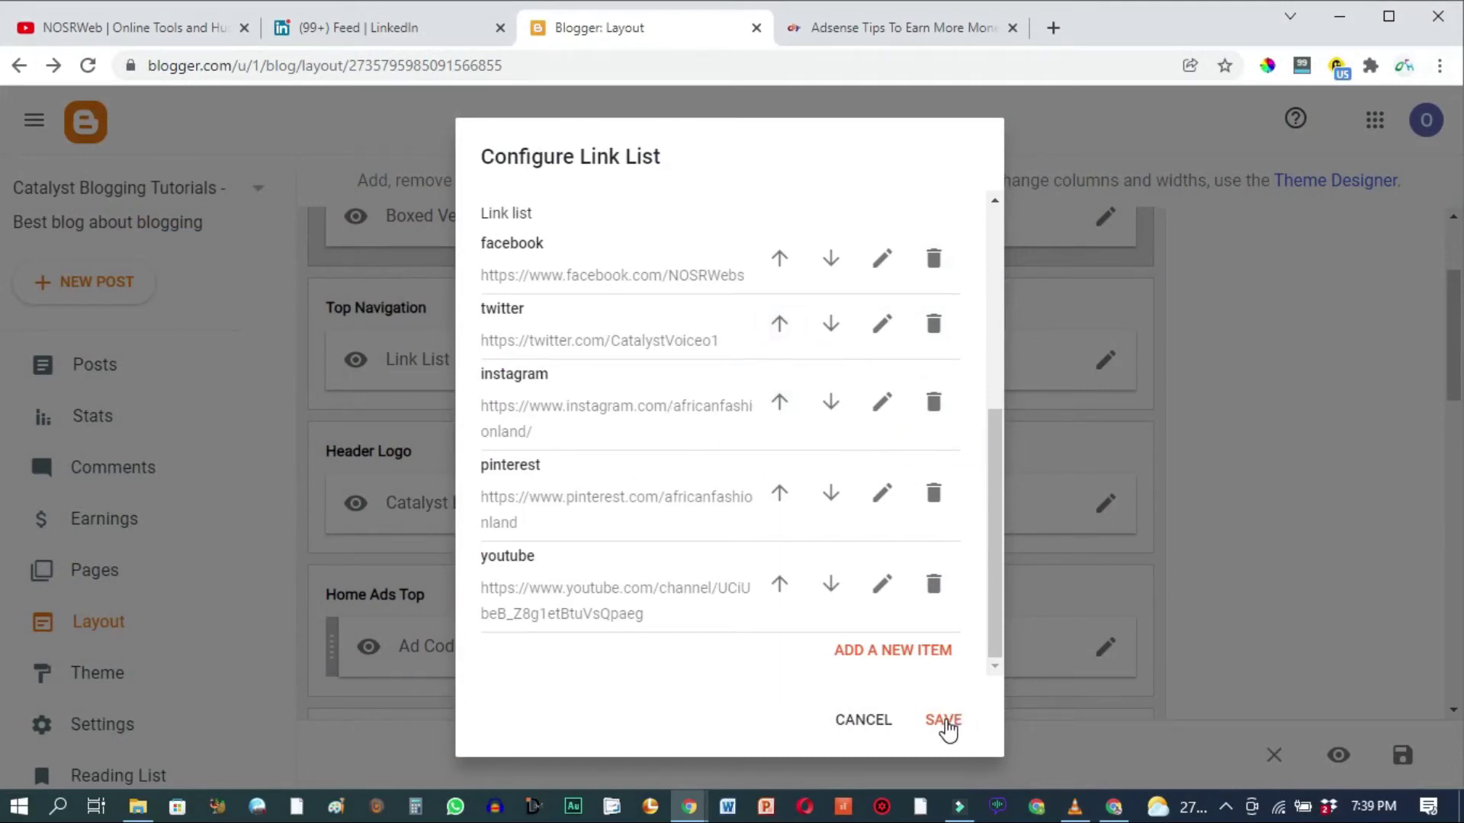
Save the Social Top link list dialog, then save the blog's Layout page
click(943, 722)
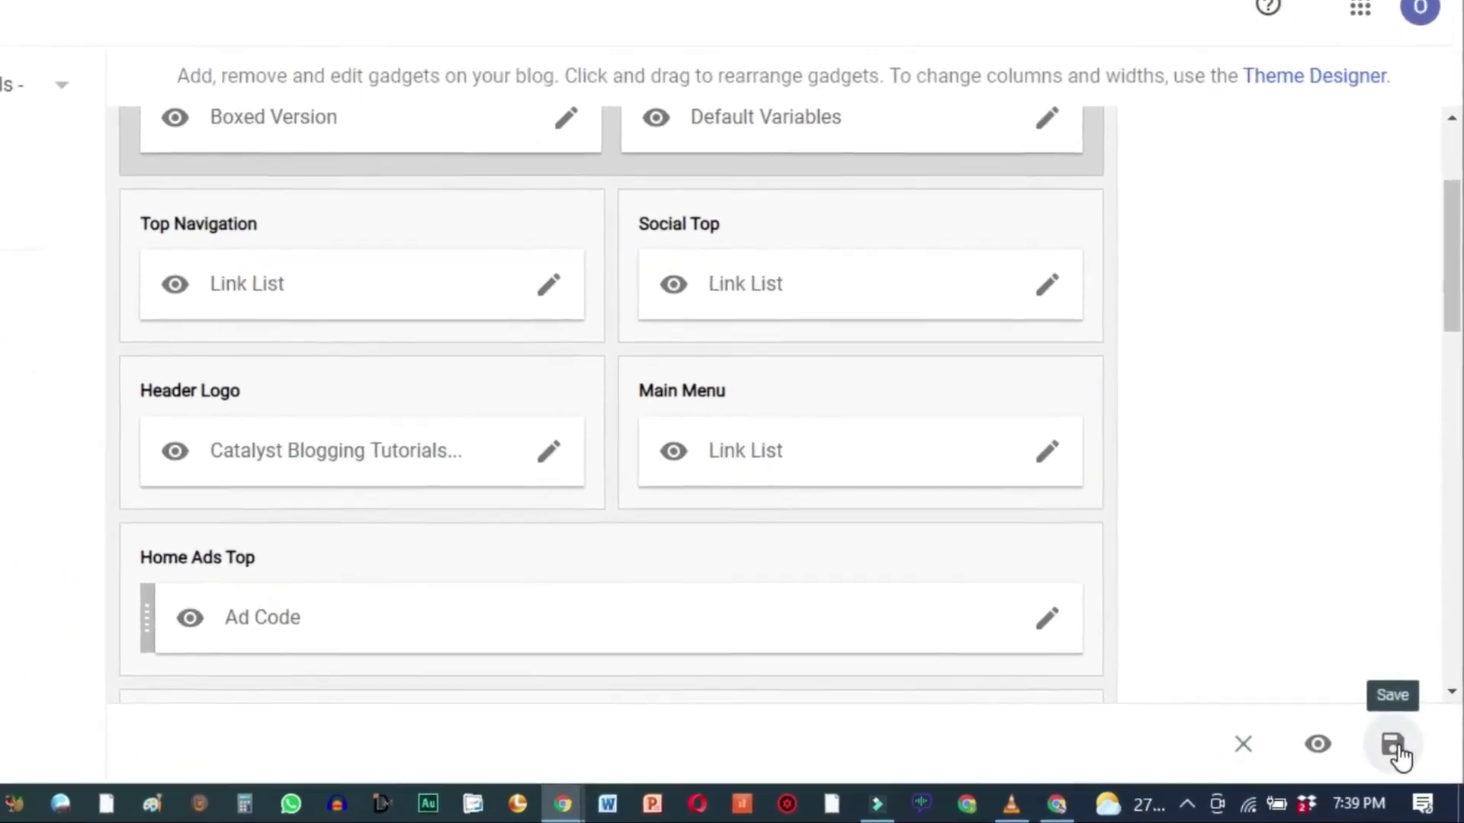
click(1387, 739)
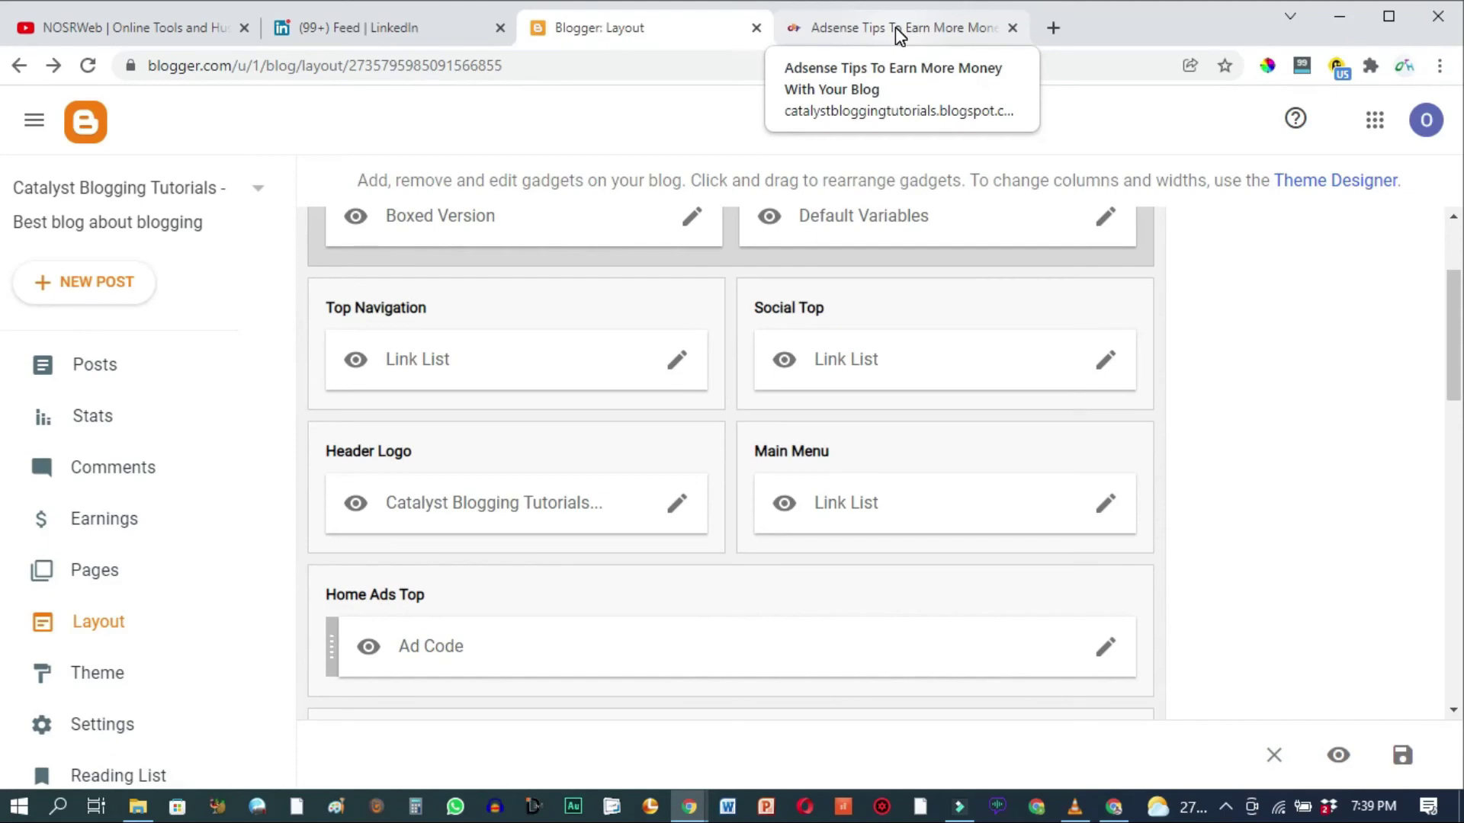
Reload the blog post and check its icons open the YouTube channel and NOSRWebs Tech Facebook page
click(895, 26)
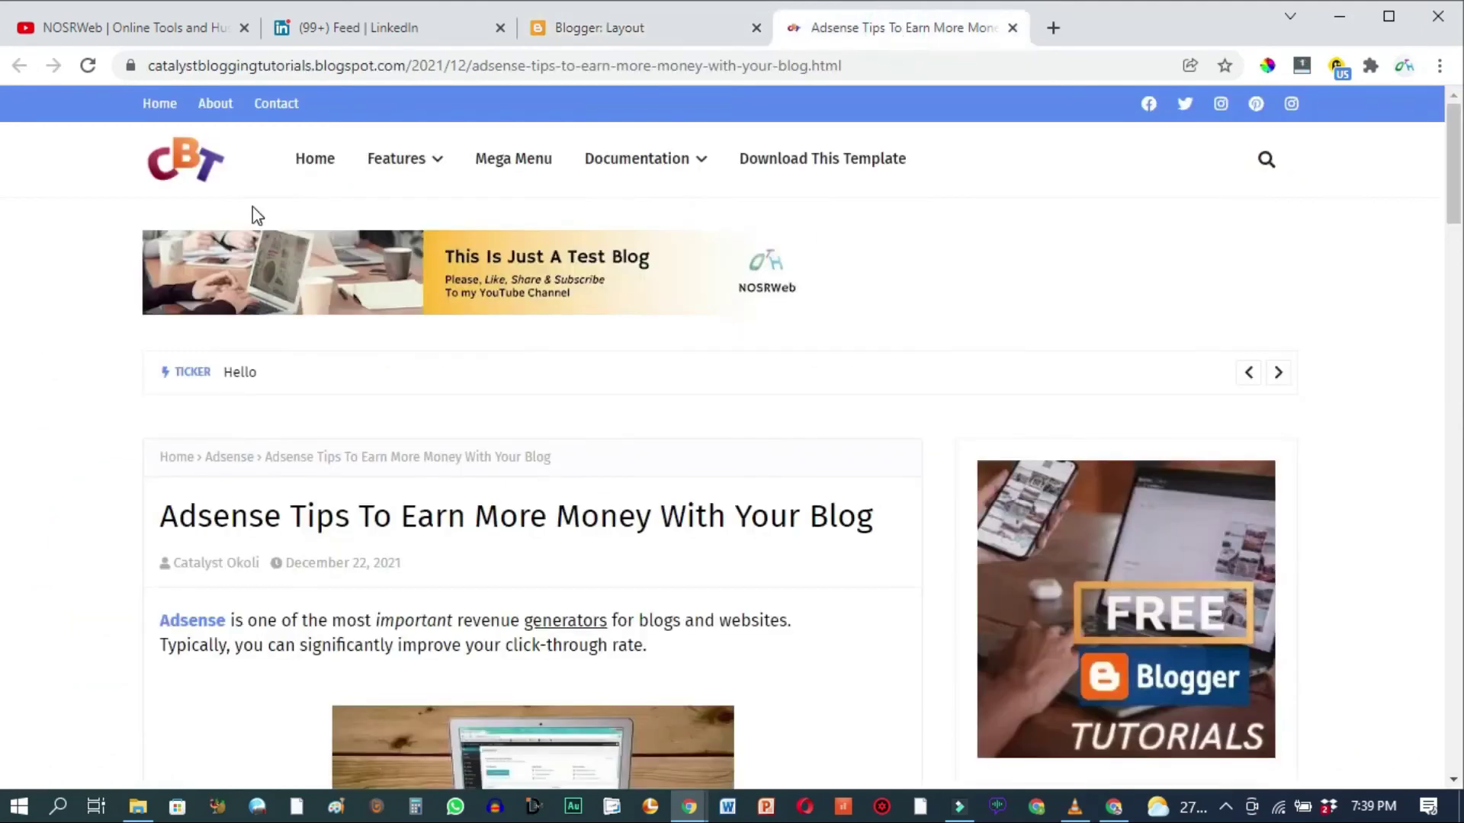
click(89, 67)
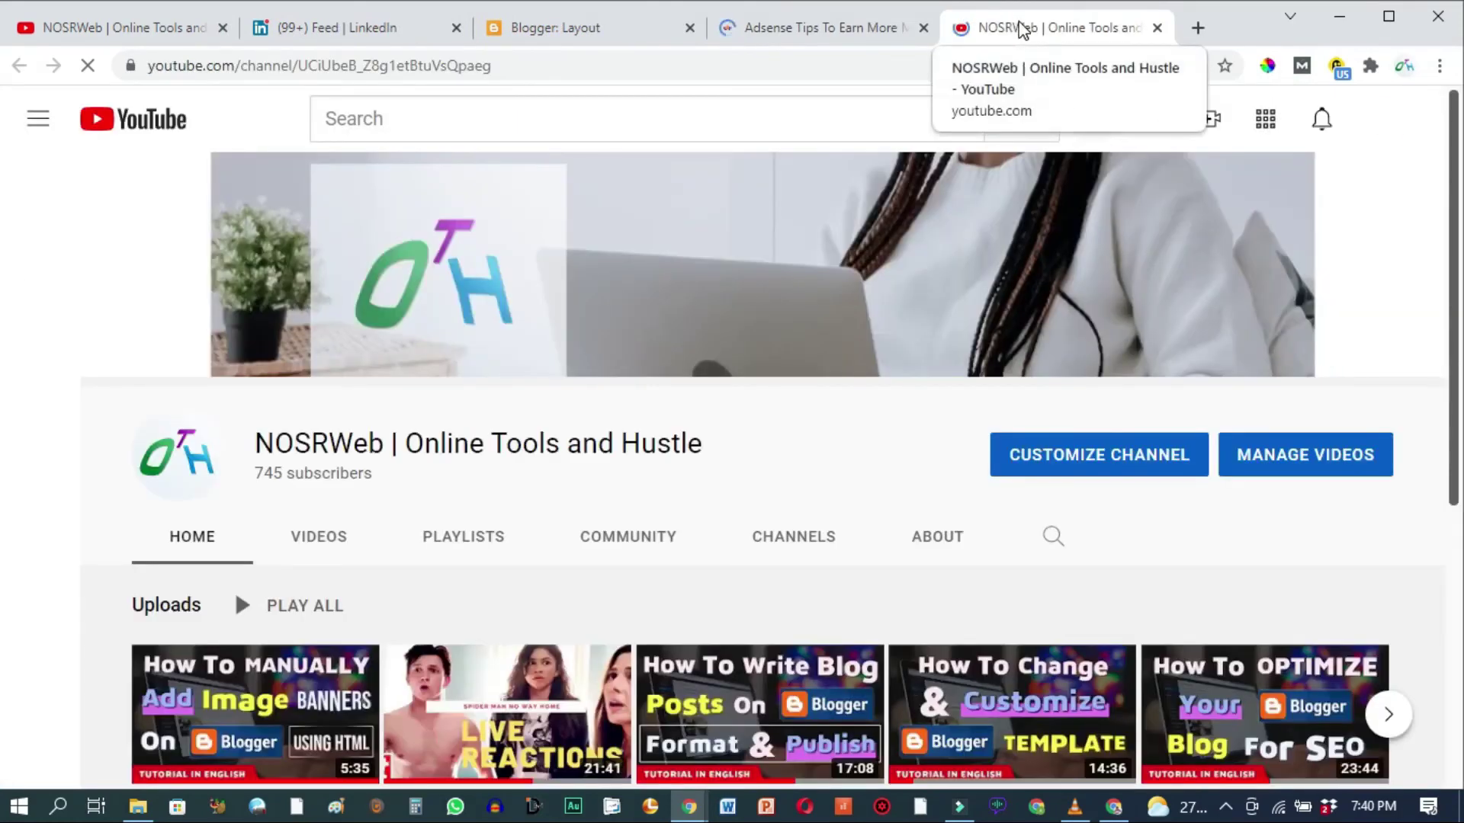
key(ctrl+shift+Tab)
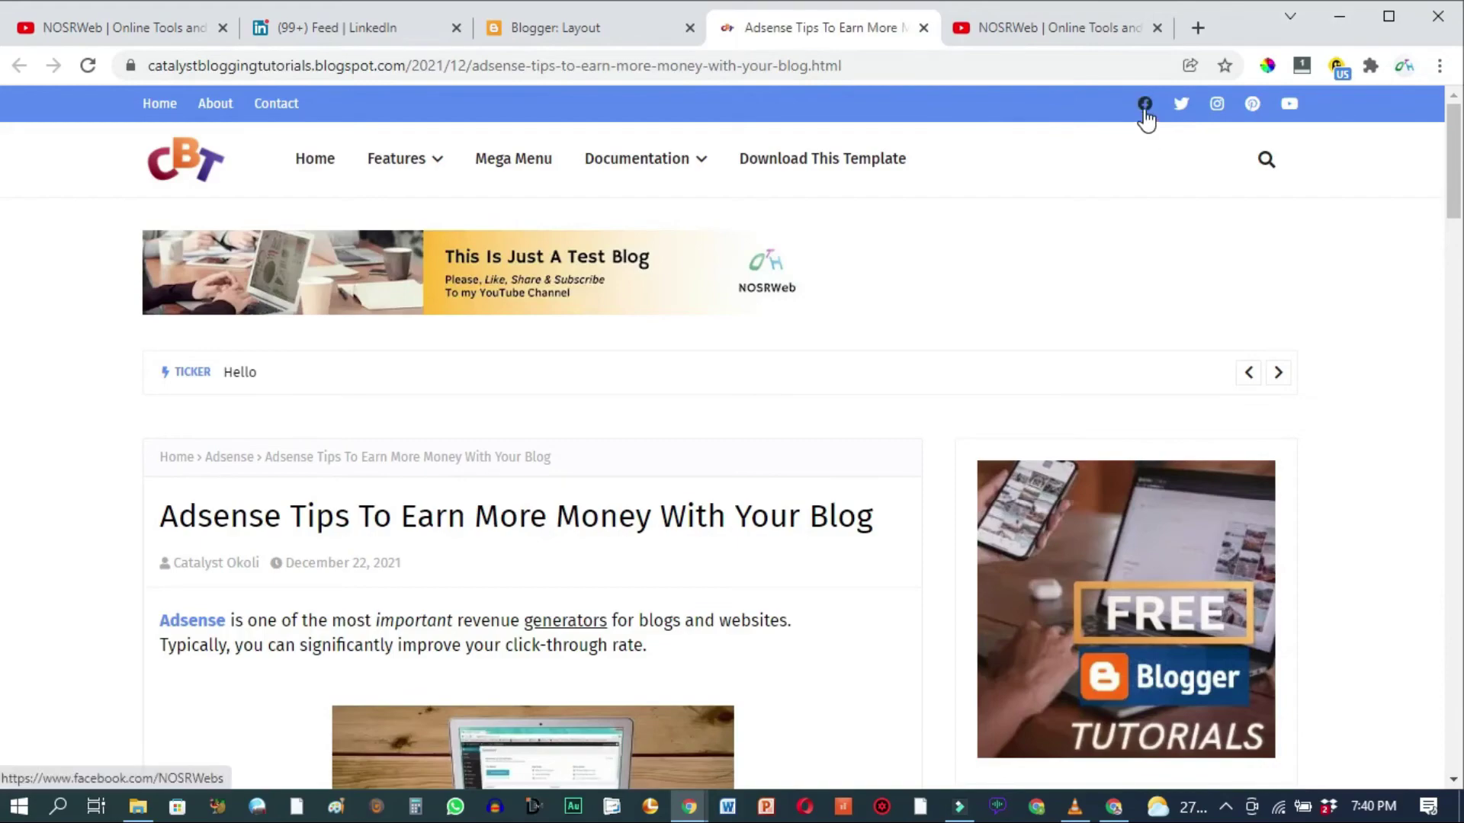
click(1144, 106)
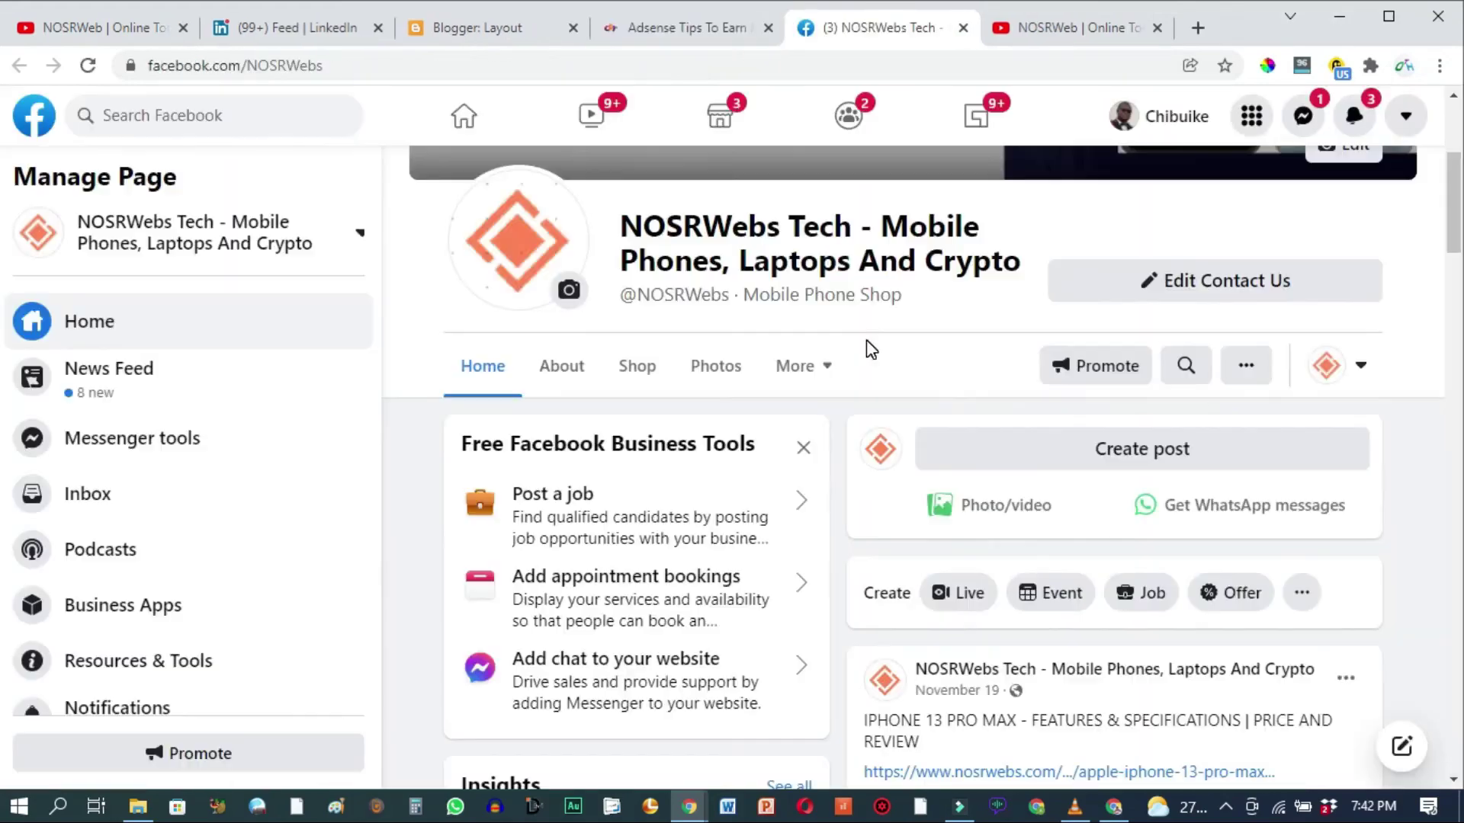